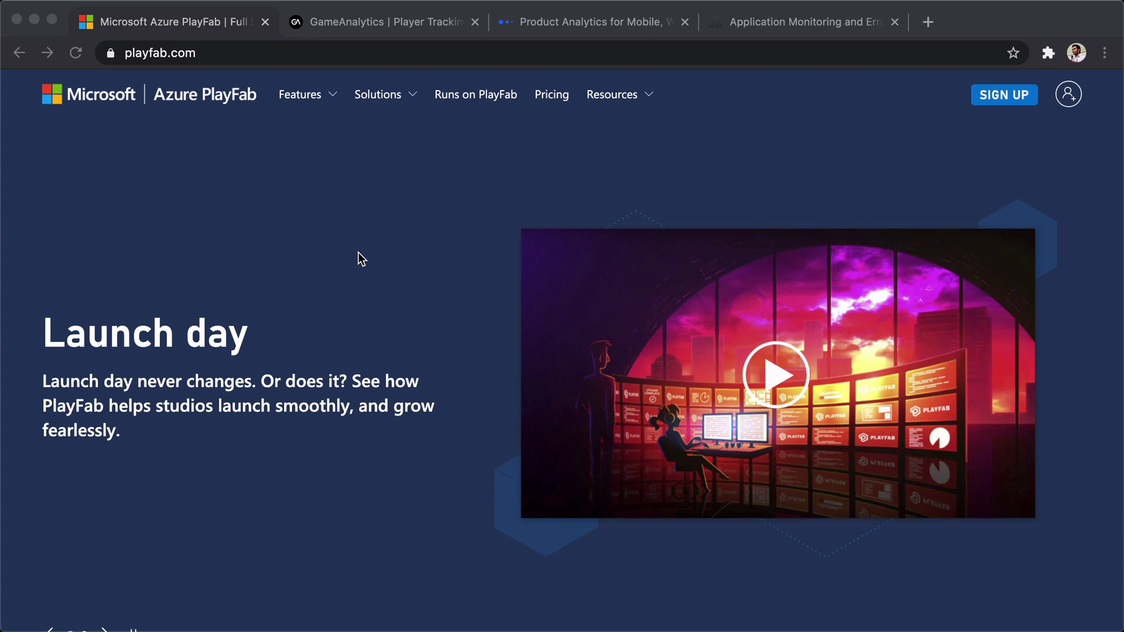
- Switch from the Azure PlayFab home page to the GameAnalytics home page tab
click(388, 27)
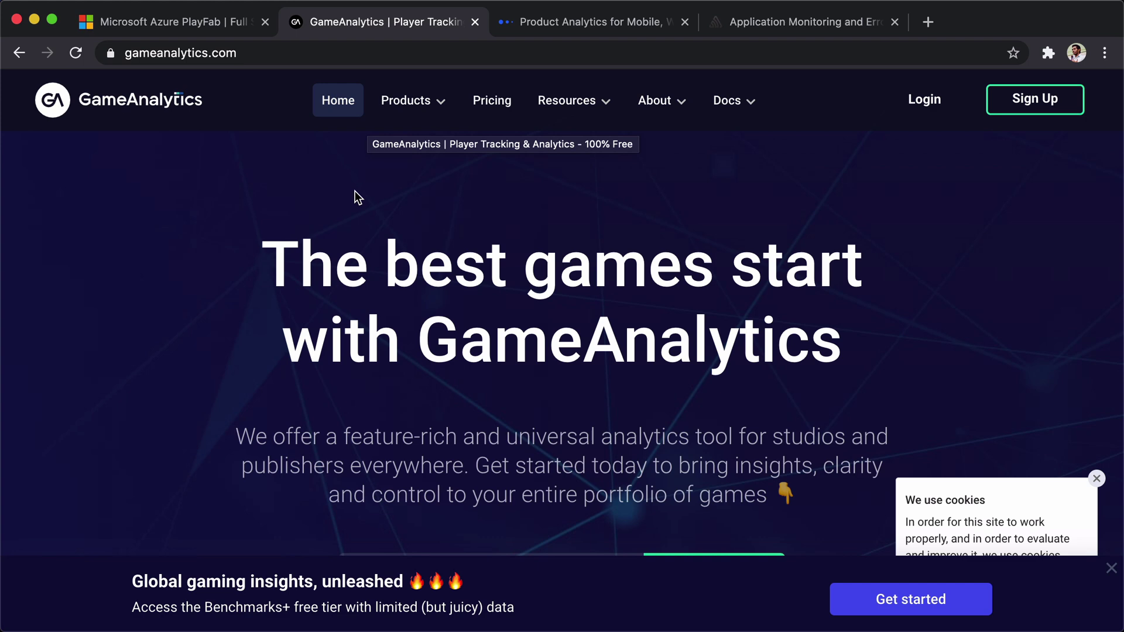
- View the Mixpanel home page, then bring up the Sentry Application Monitoring and Error Tracking site
click(535, 24)
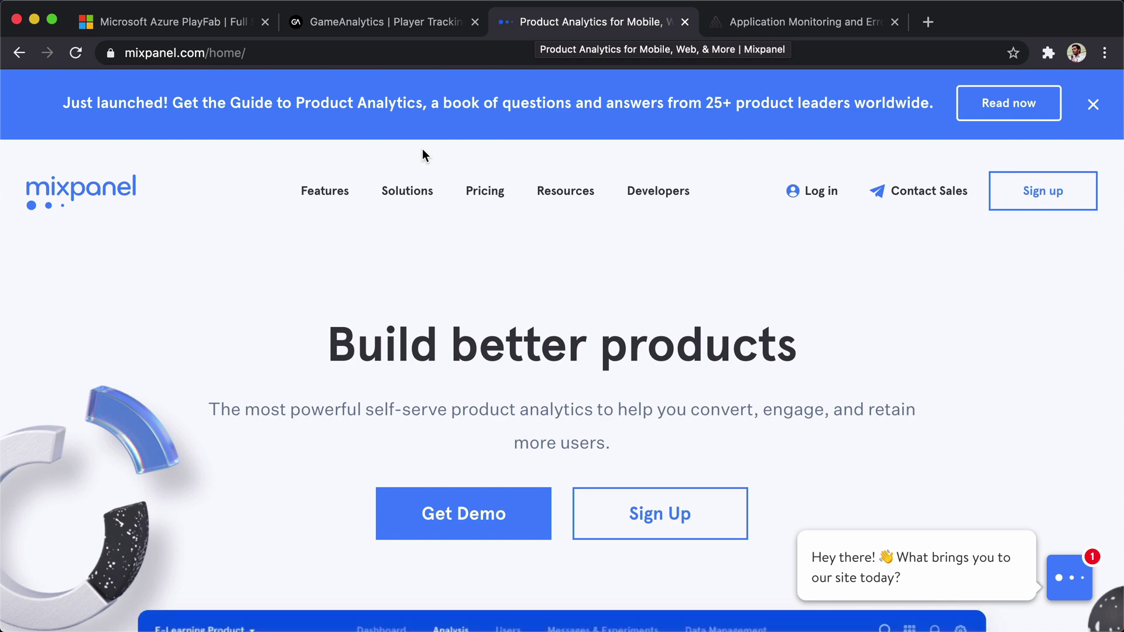
click(744, 22)
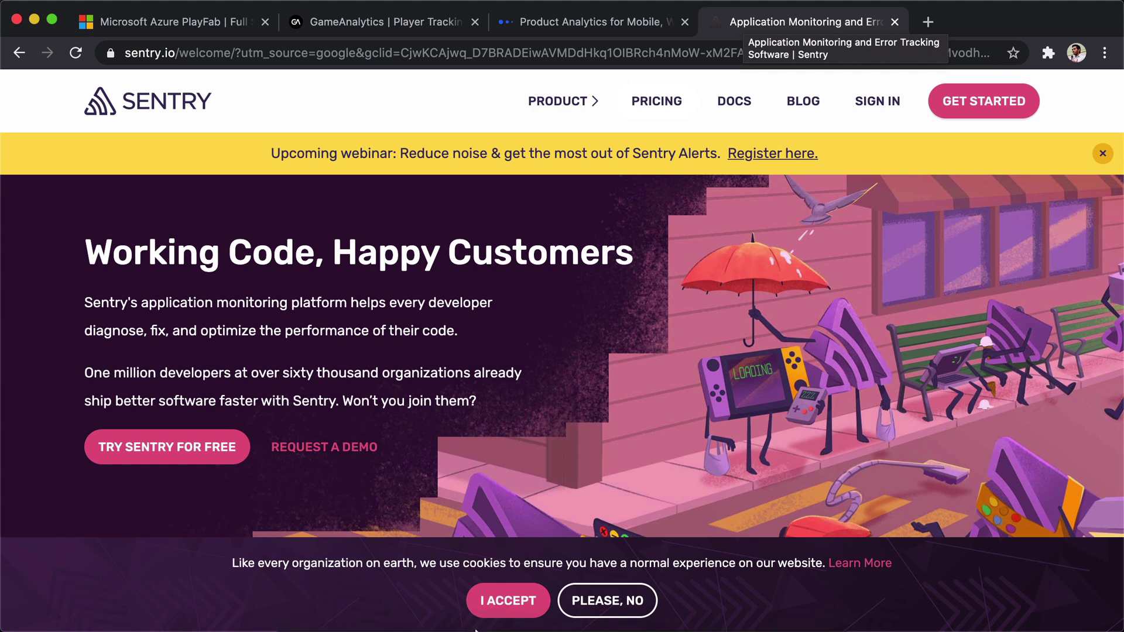
- Leave the Unity editor for PlayFab's DevLife Title Overview, showing 4 unique users in 24 hours
click(690, 600)
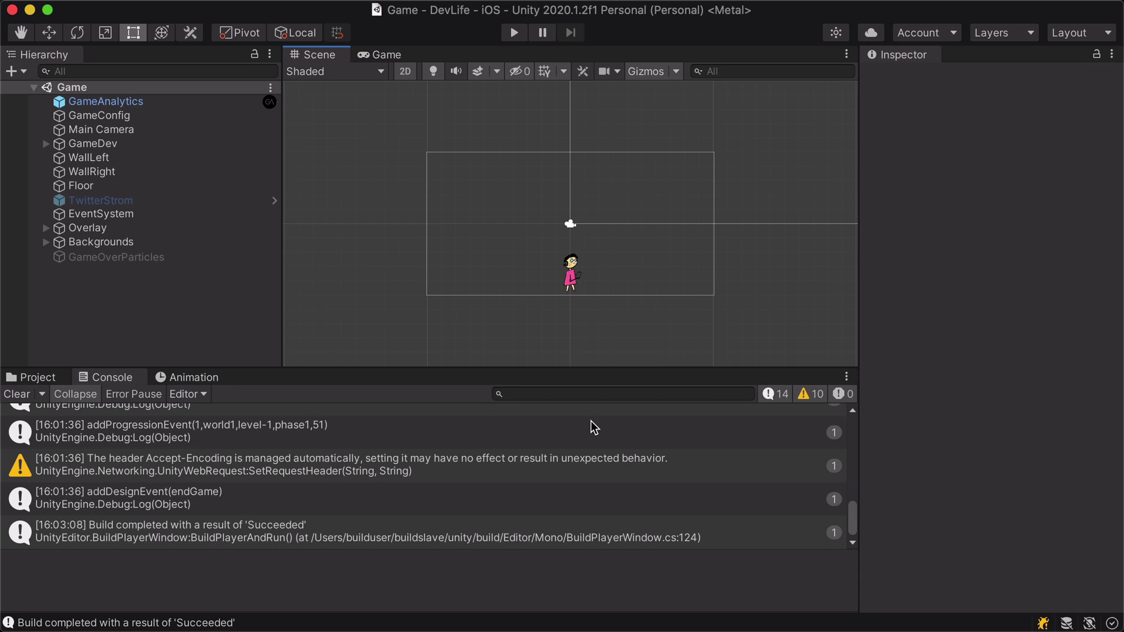
mouse_move(519, 620)
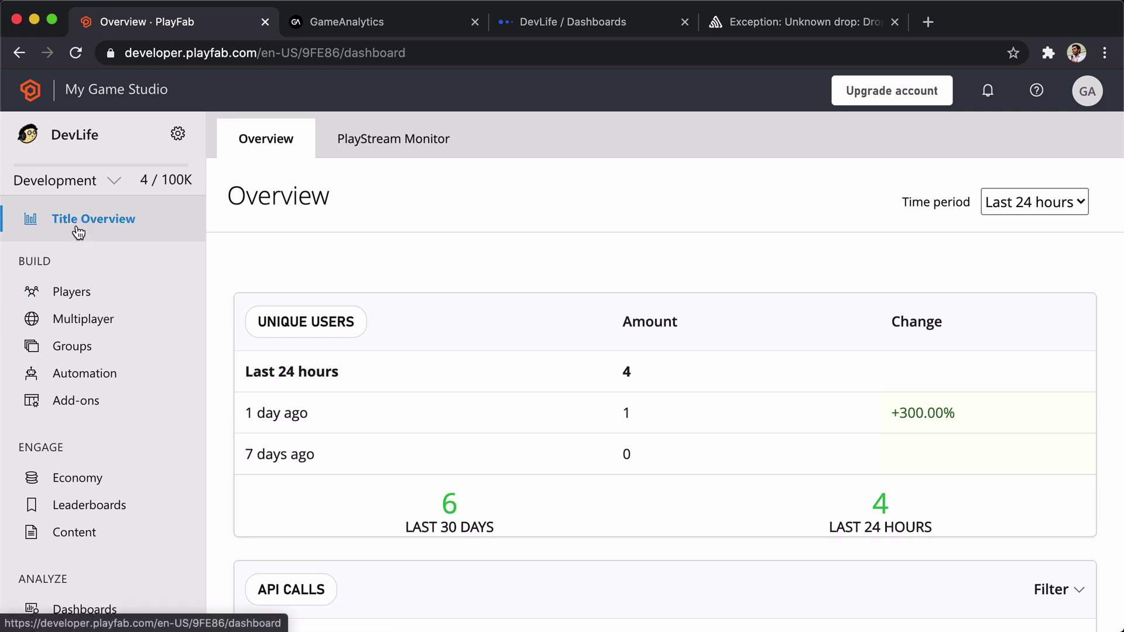
- Scroll through DevLife's Title Overview to review unique users, API calls and logins
scroll(304, 432, down, 2)
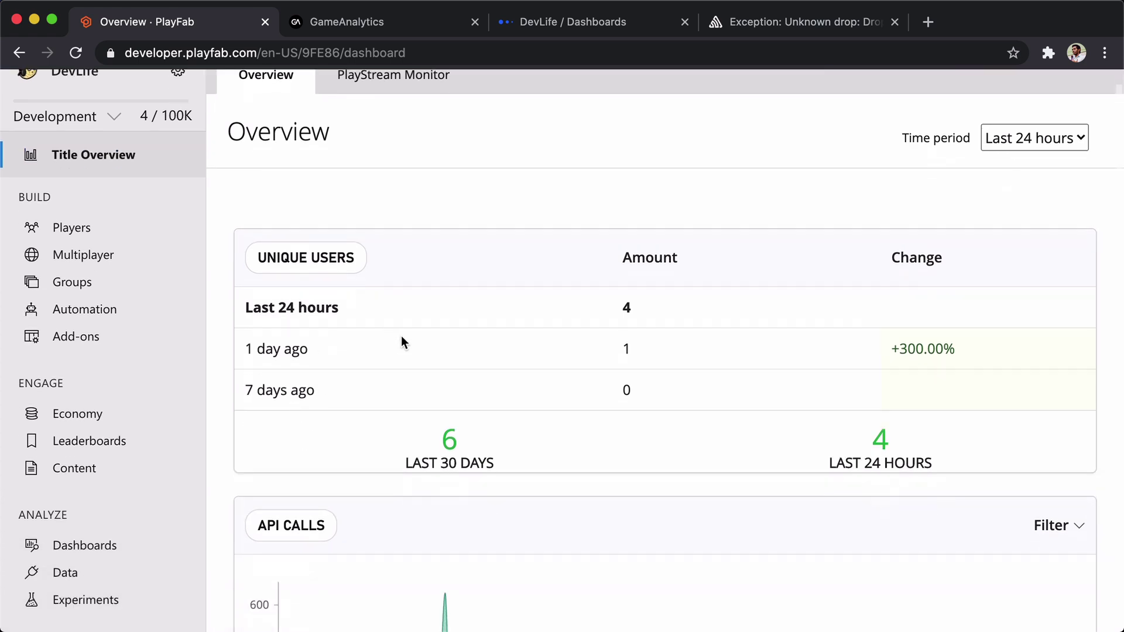
scroll(401, 337, down, 15)
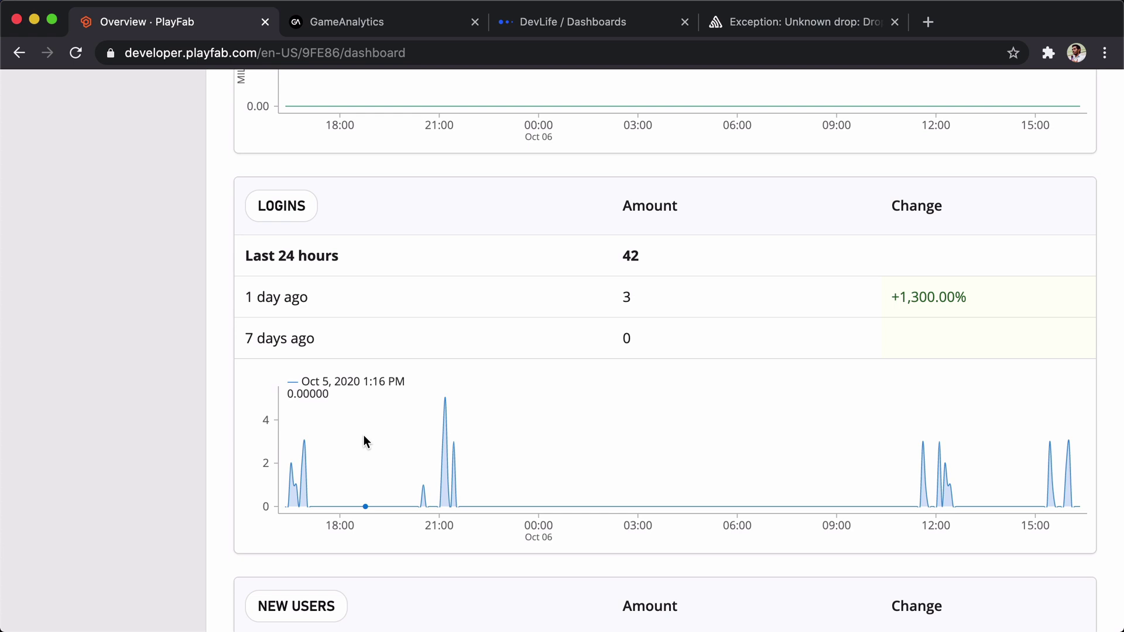
scroll(367, 440, down, 10)
scroll(409, 610, down, 10)
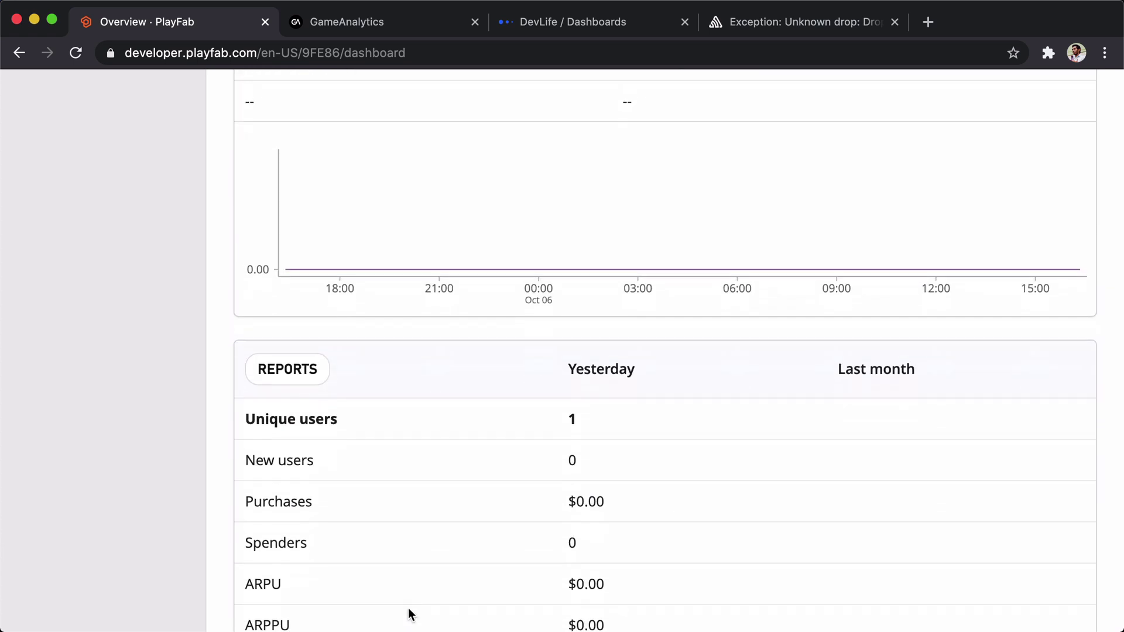
scroll(409, 609, up, 20)
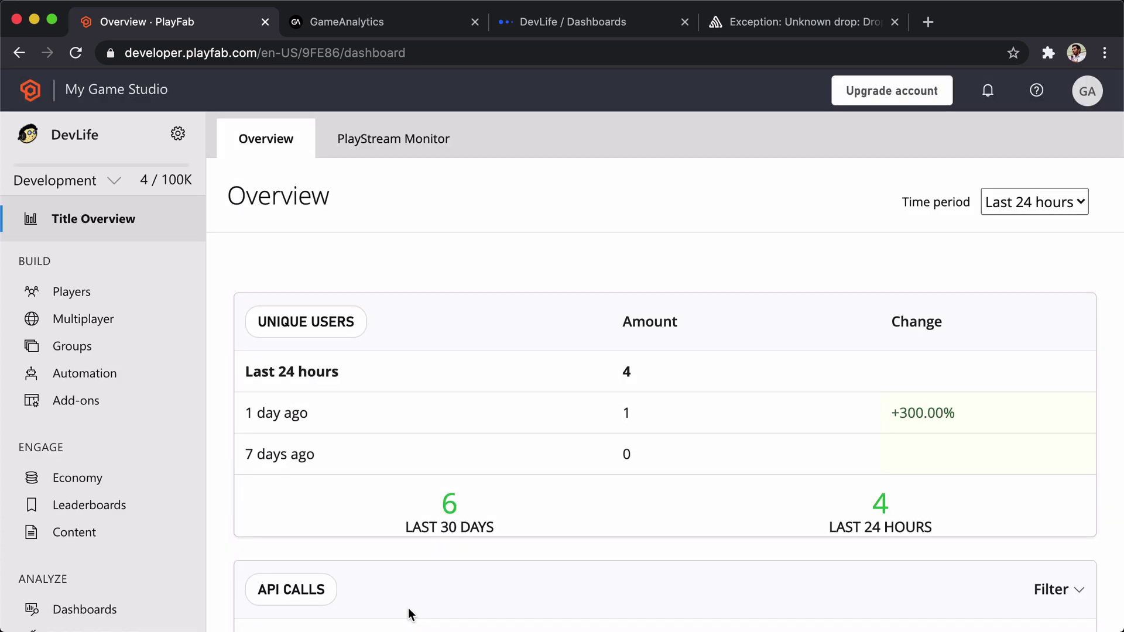
scroll(409, 609, down, 2)
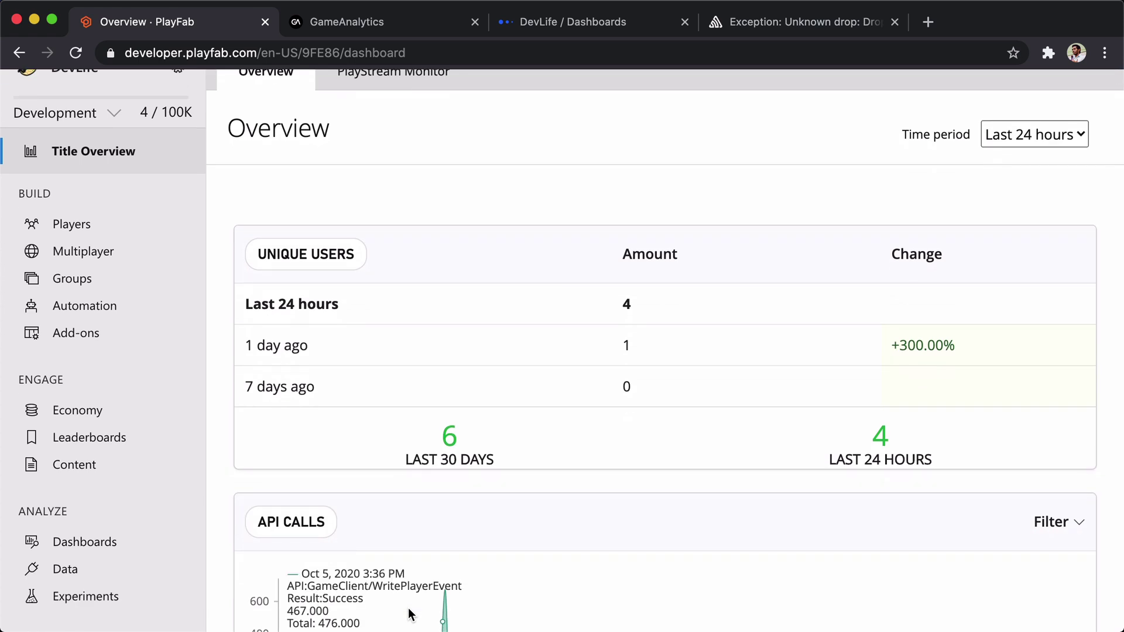
scroll(409, 610, down, 1)
- Review the Trends dashboard's MAU, DAU, screen time and revenue, then open Event History
click(106, 507)
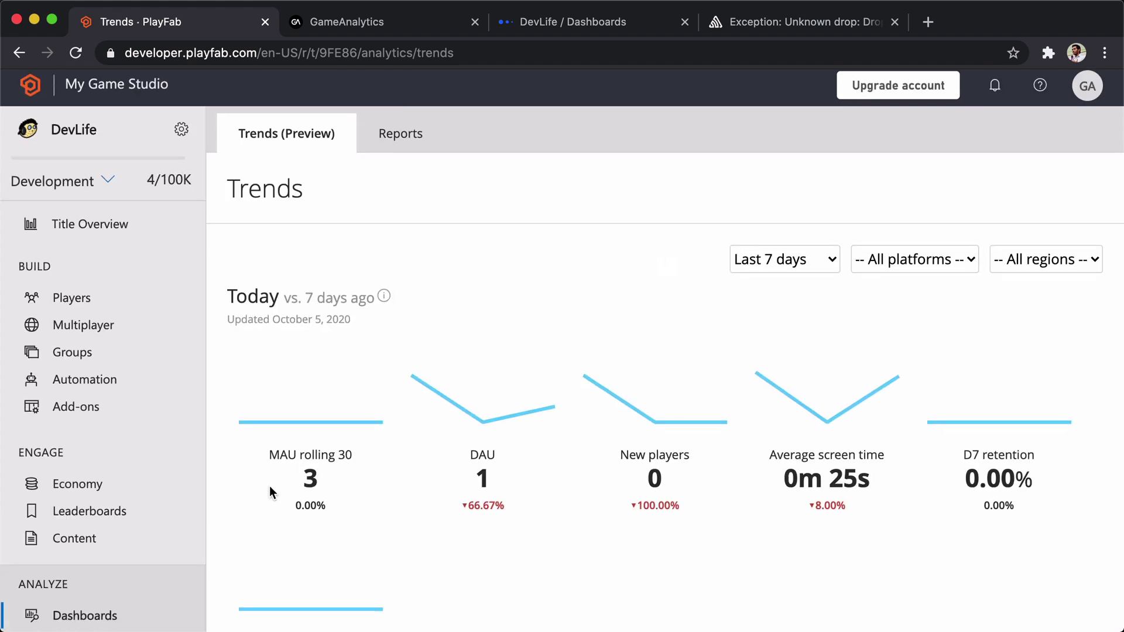
scroll(298, 481, down, 1)
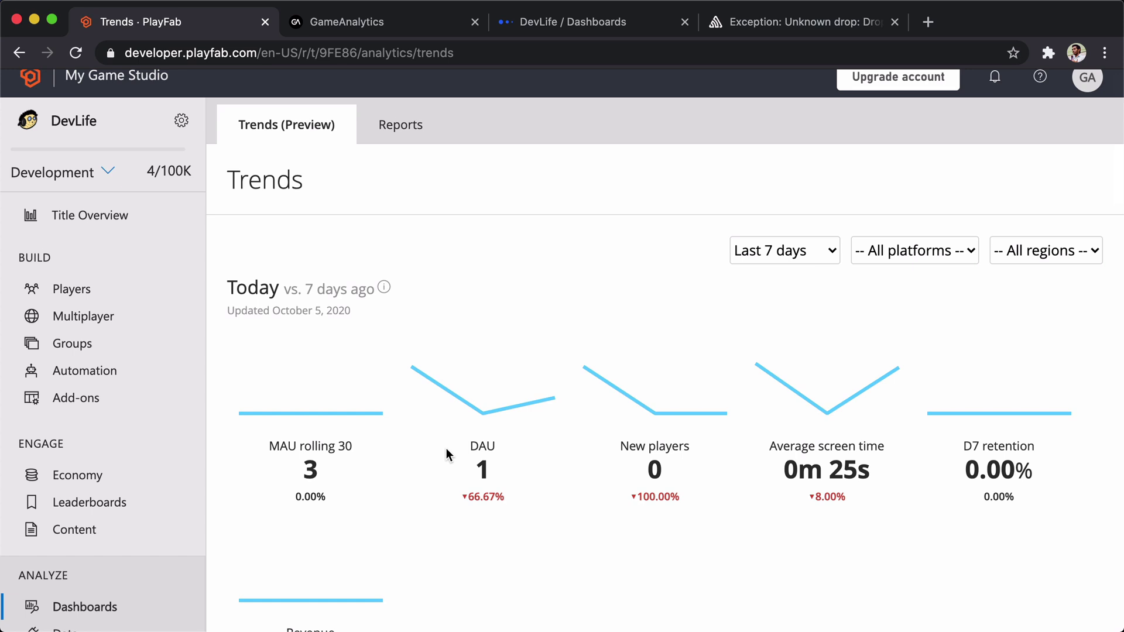
scroll(489, 502, down, 4)
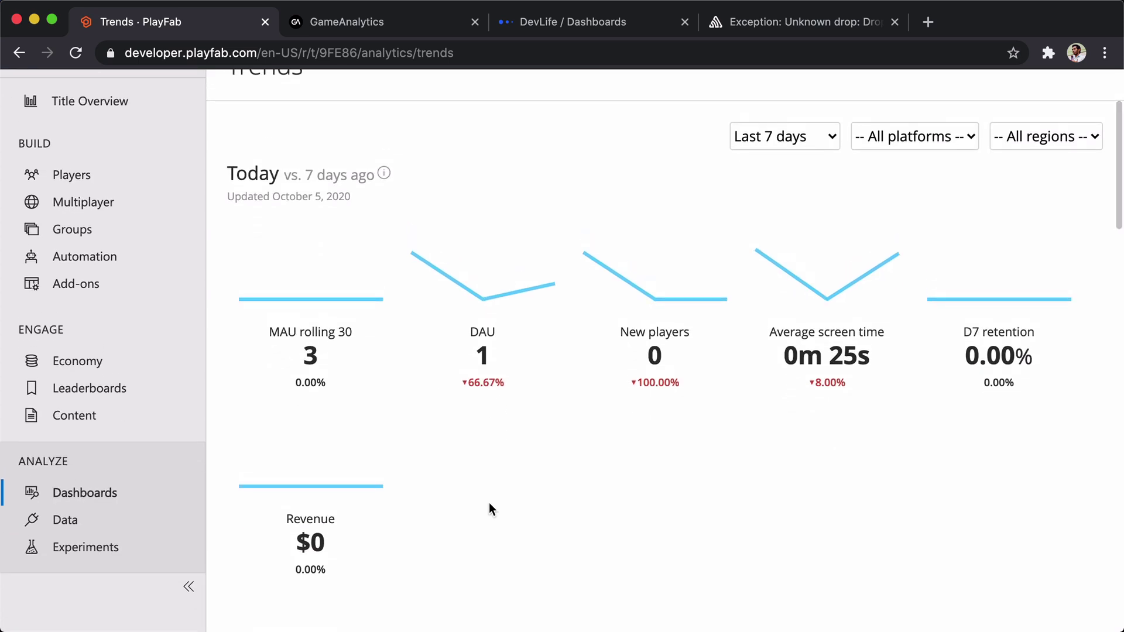
click(103, 530)
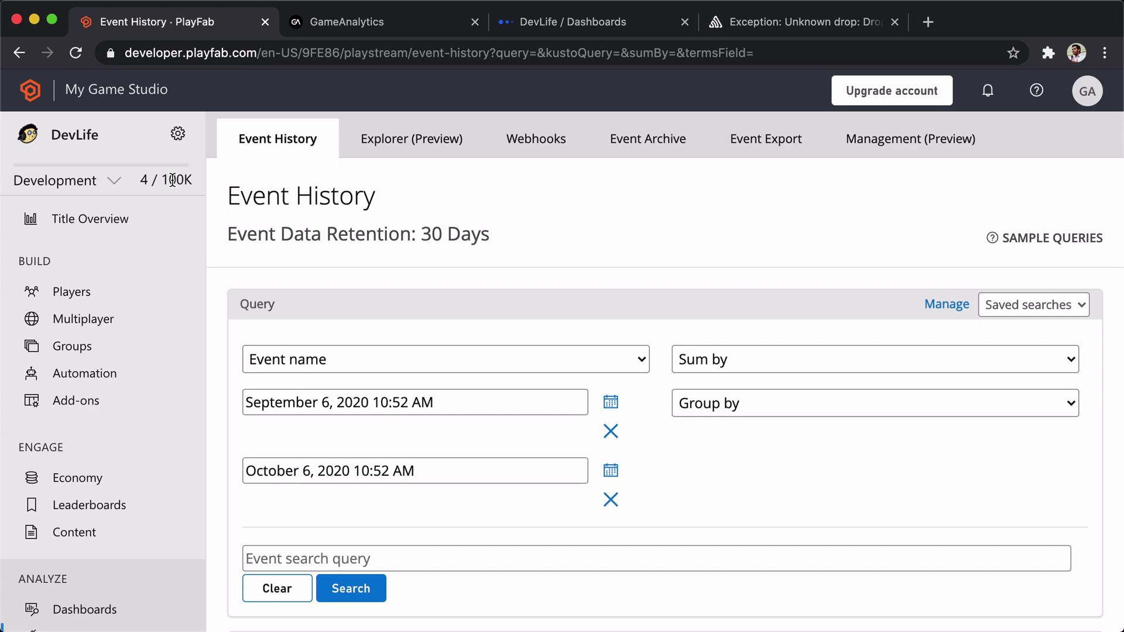
- Look through DevLife's Event History chart and event list
scroll(172, 180, down, 8)
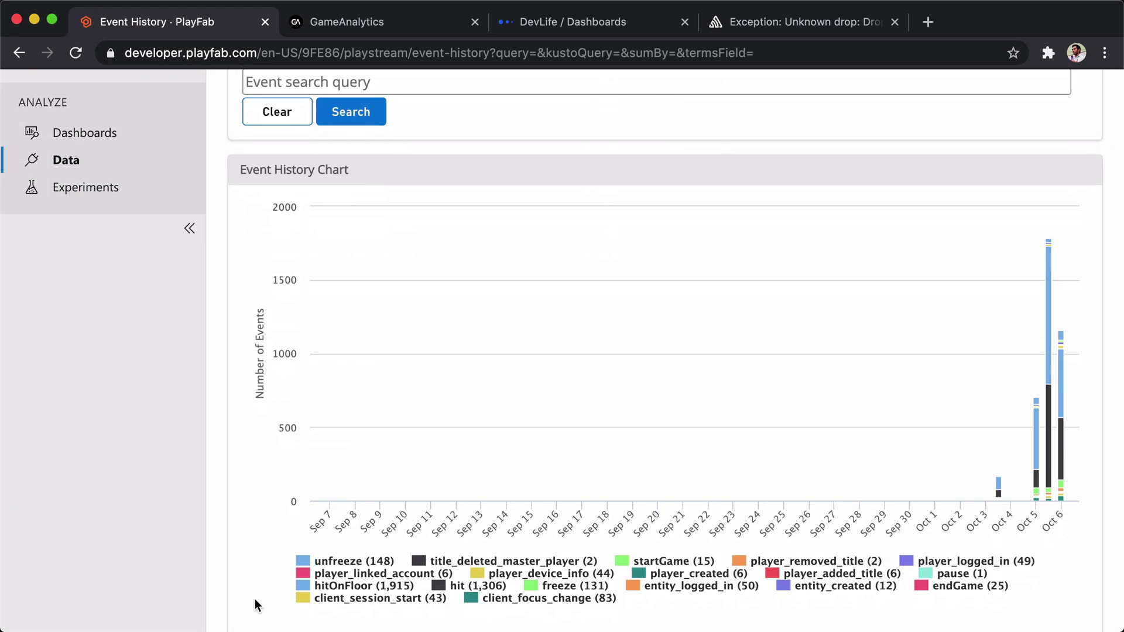
scroll(255, 599, down, 12)
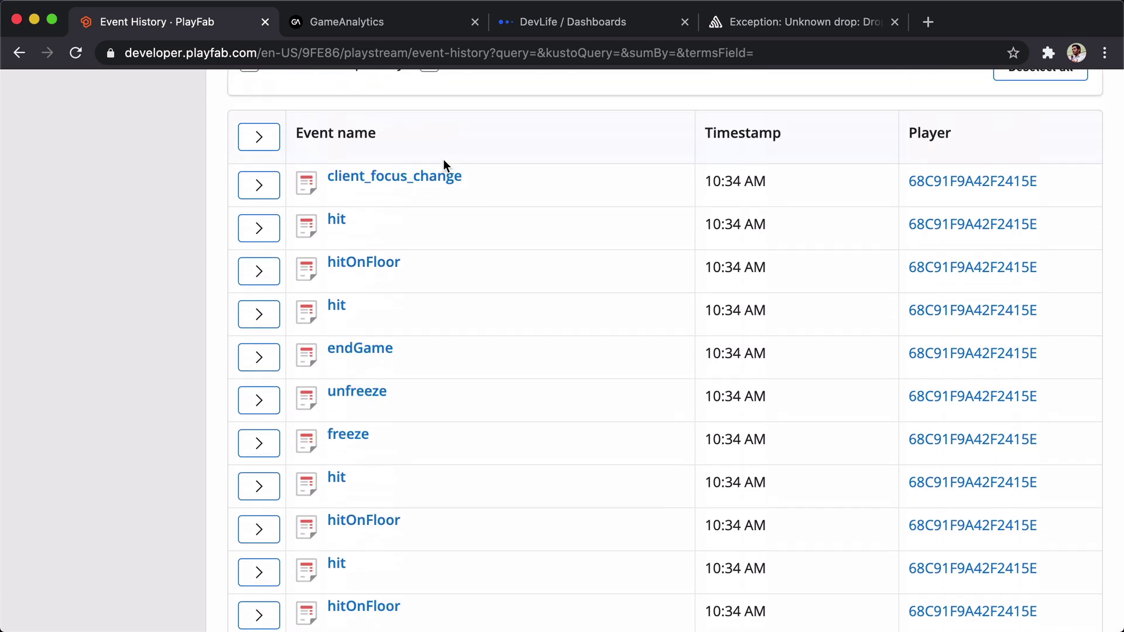
scroll(419, 417, up, 20)
scroll(394, 592, down, 6)
scroll(395, 589, up, 6)
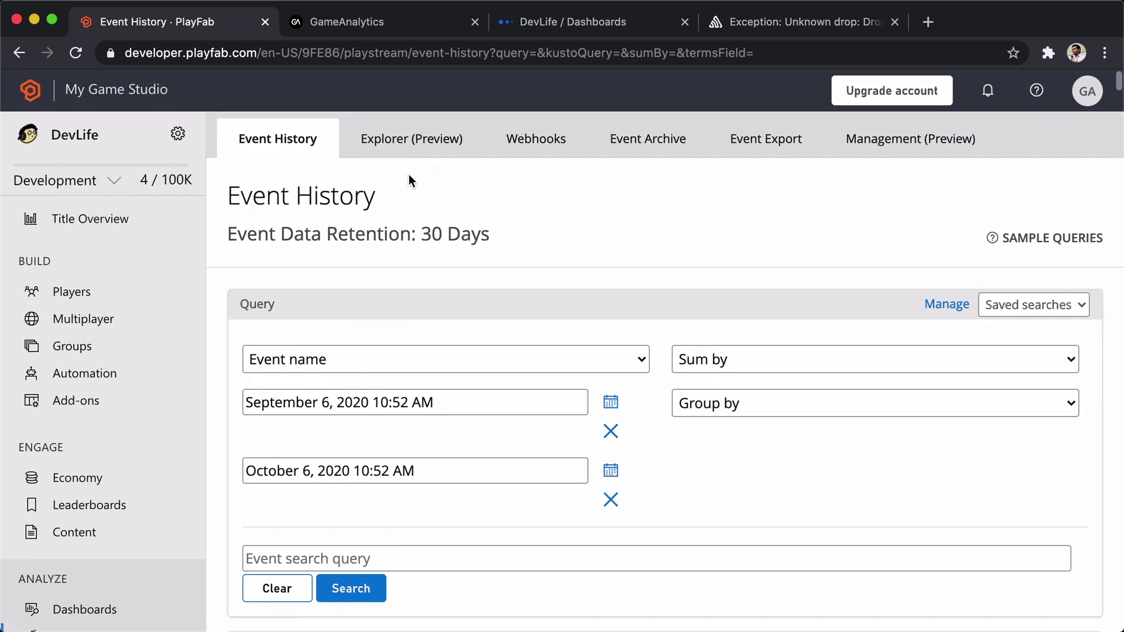
- Review the Explorer (Preview) recent-events query, then bring up GameAnalytics' Engagement dashboard
click(412, 147)
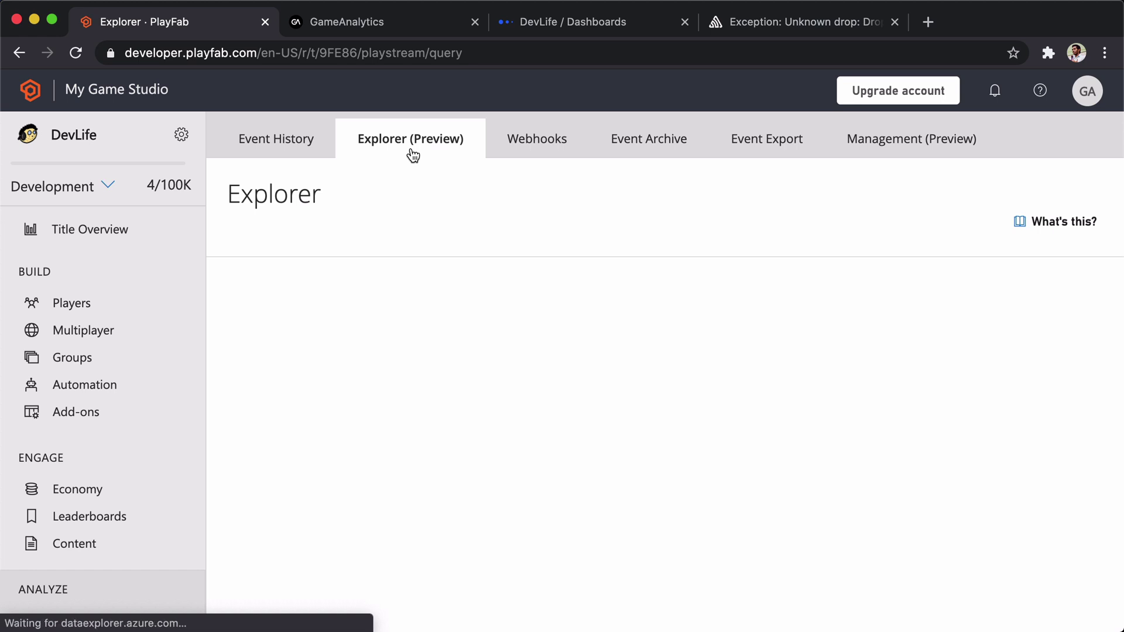
scroll(521, 525, down, 3)
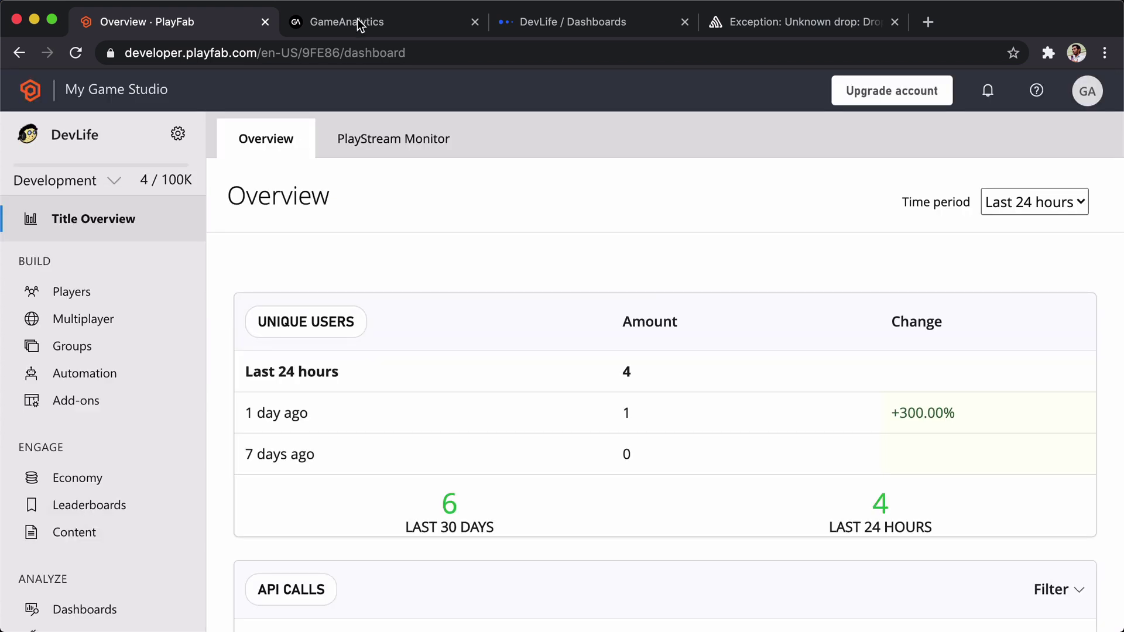
click(360, 23)
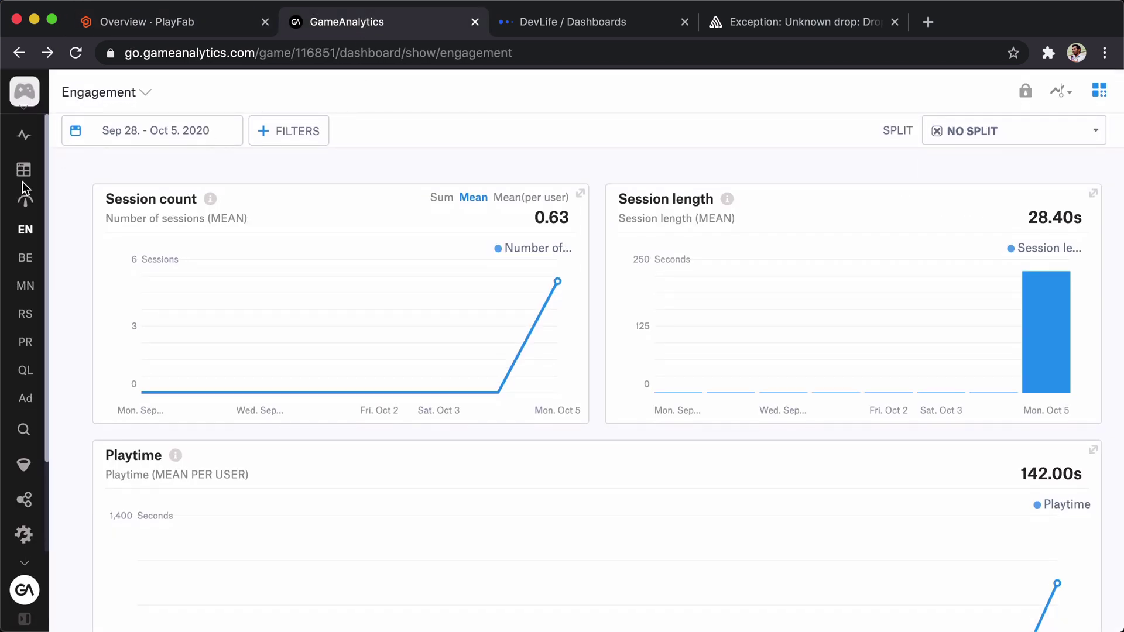
- Check GameAnalytics' Real-time user and session charts
click(14, 141)
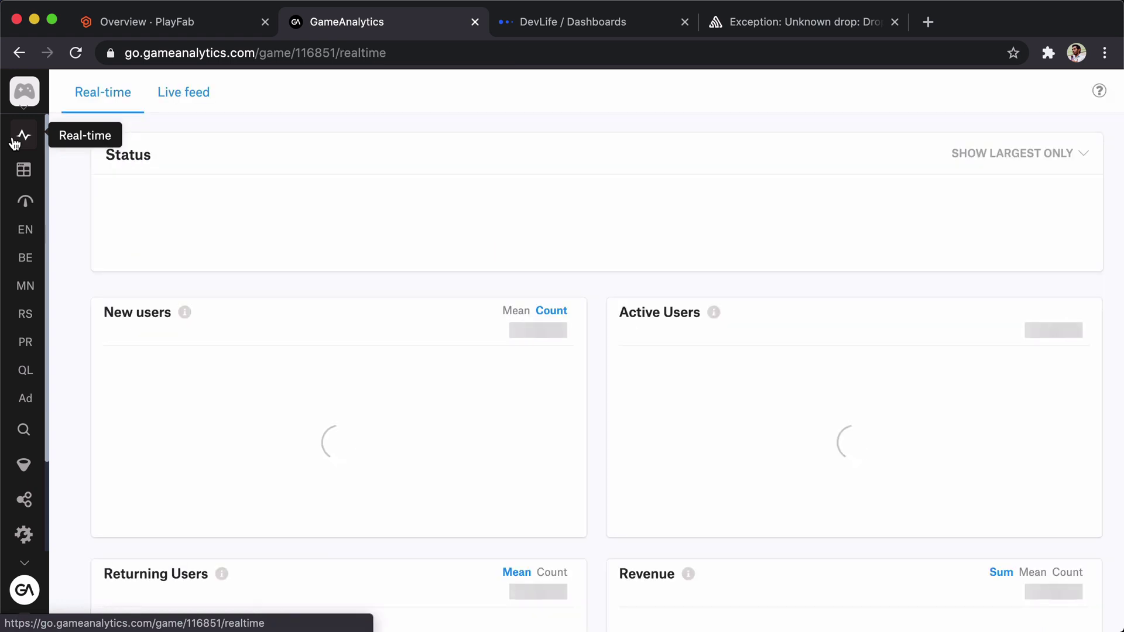
scroll(619, 417, down, 2)
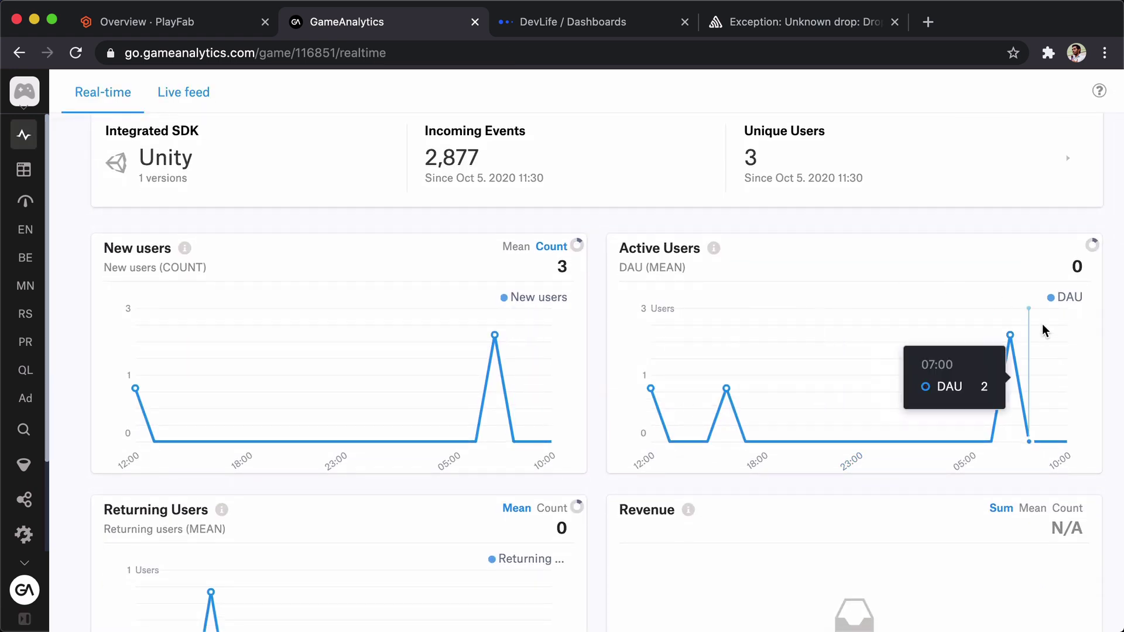
scroll(742, 473, down, 4)
scroll(364, 411, down, 3)
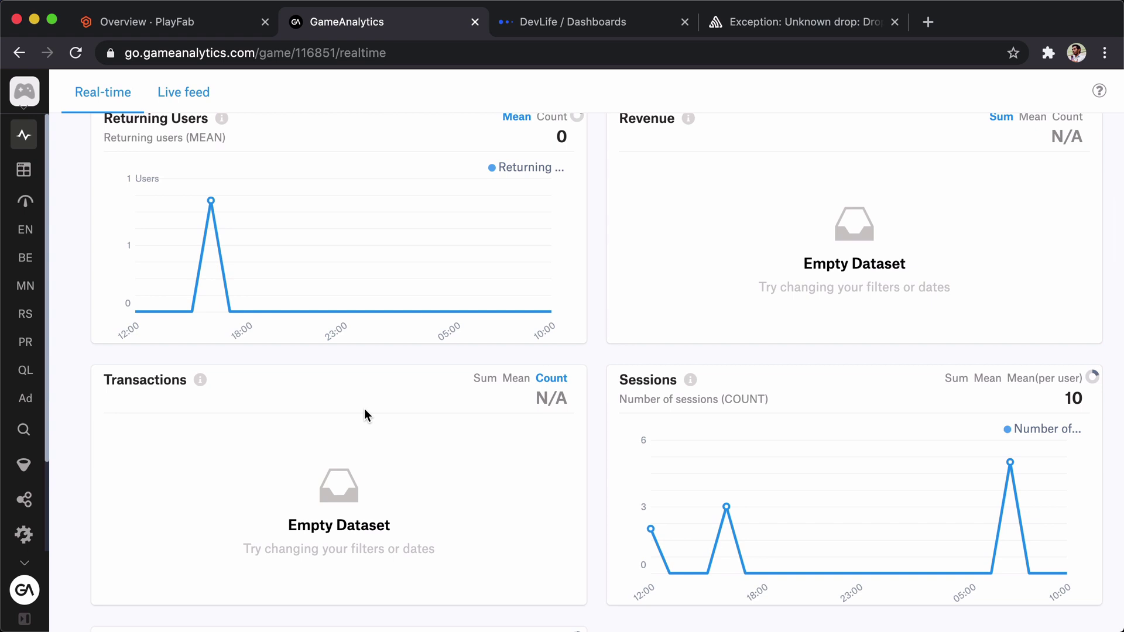
- Return to the Engagement dashboard, then switch to Mixpanel's DevLife Home Page dashboard
click(30, 234)
scroll(30, 284, down, 2)
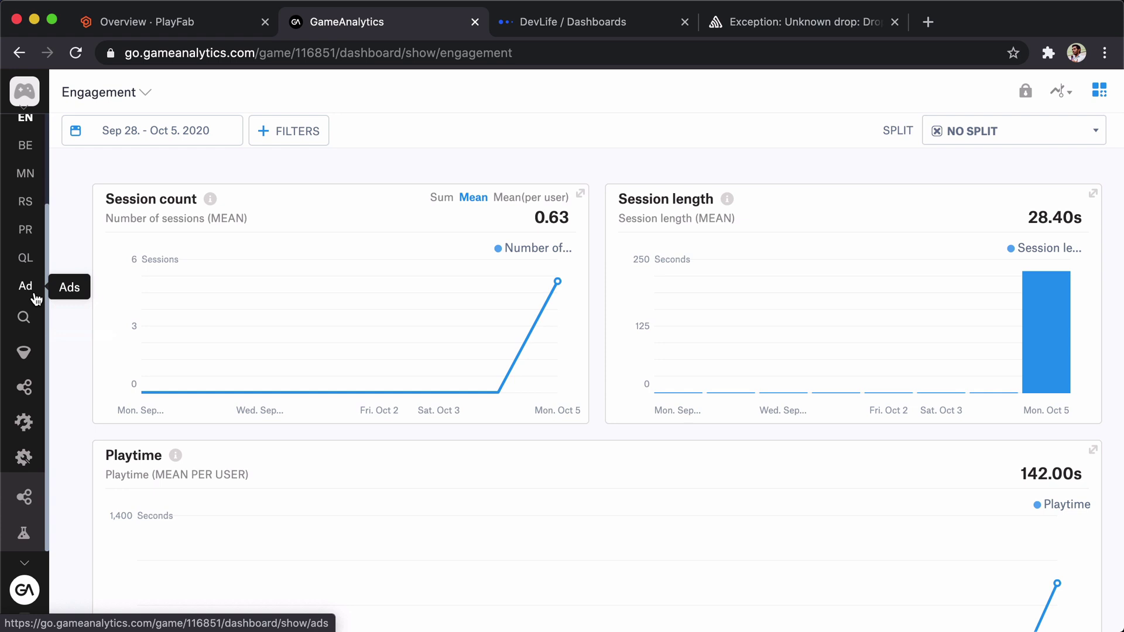
click(543, 21)
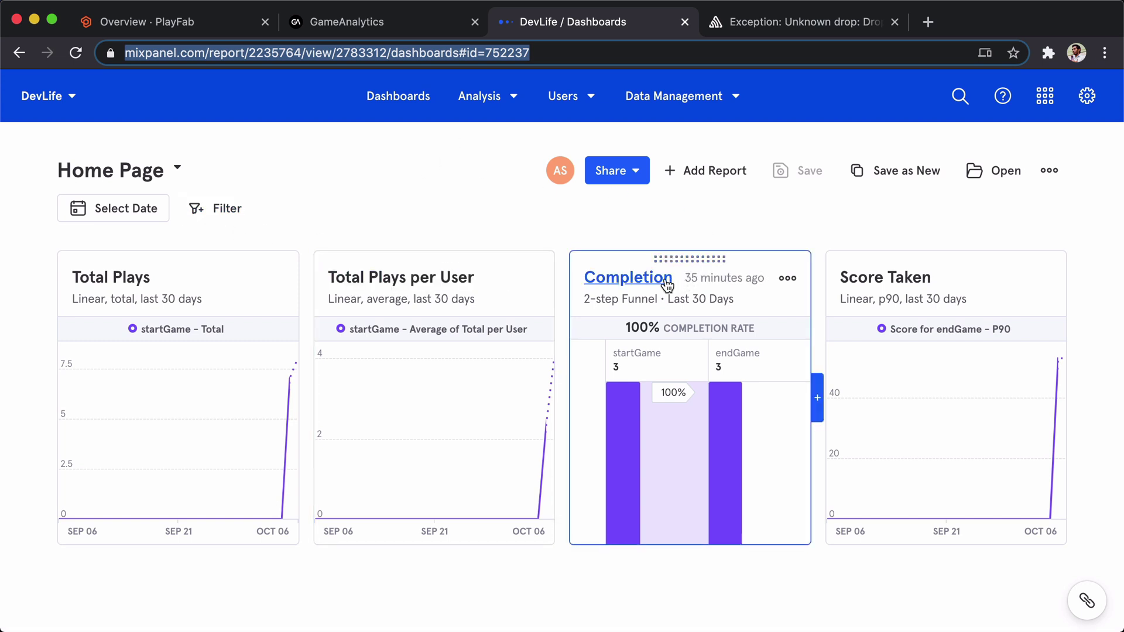
- Read the Completion funnel values: 3 startGame and 3 endGame users converting at 100%
mouse_move(617, 425)
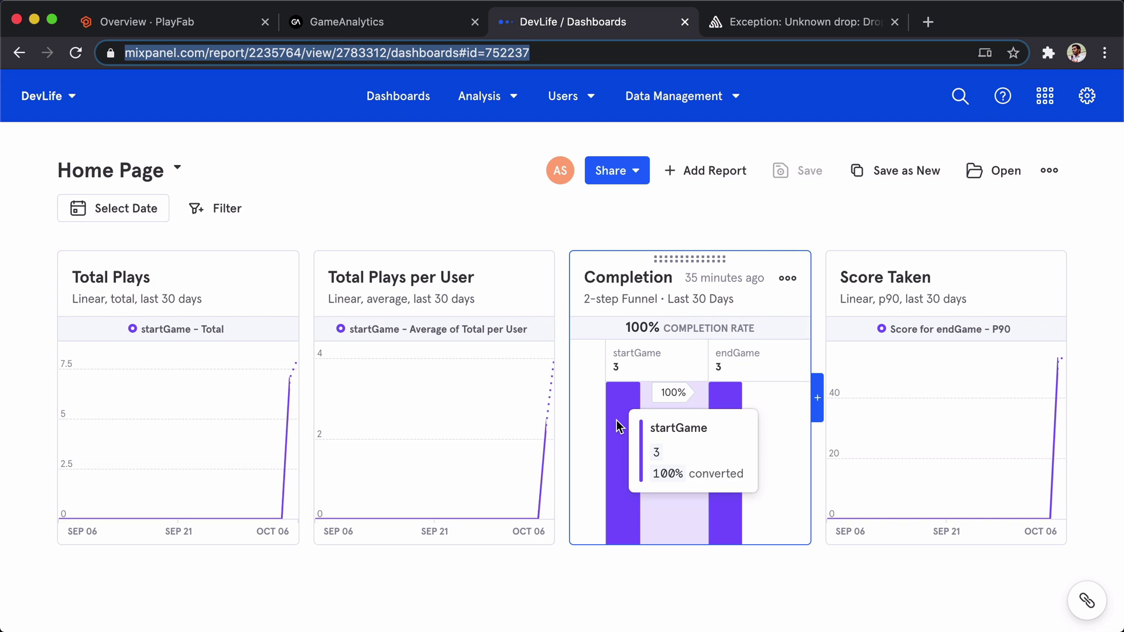
mouse_move(1052, 375)
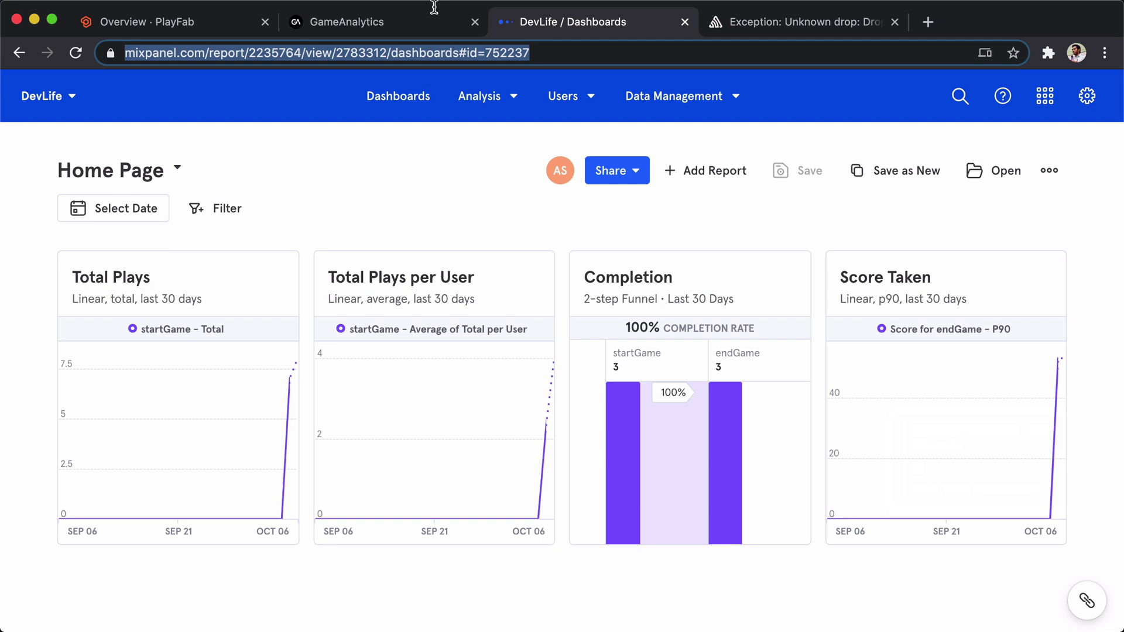
- Open GameAnalytics' Real-time error report and inspect the Dictionary TryInsert stack trace before returning
click(379, 28)
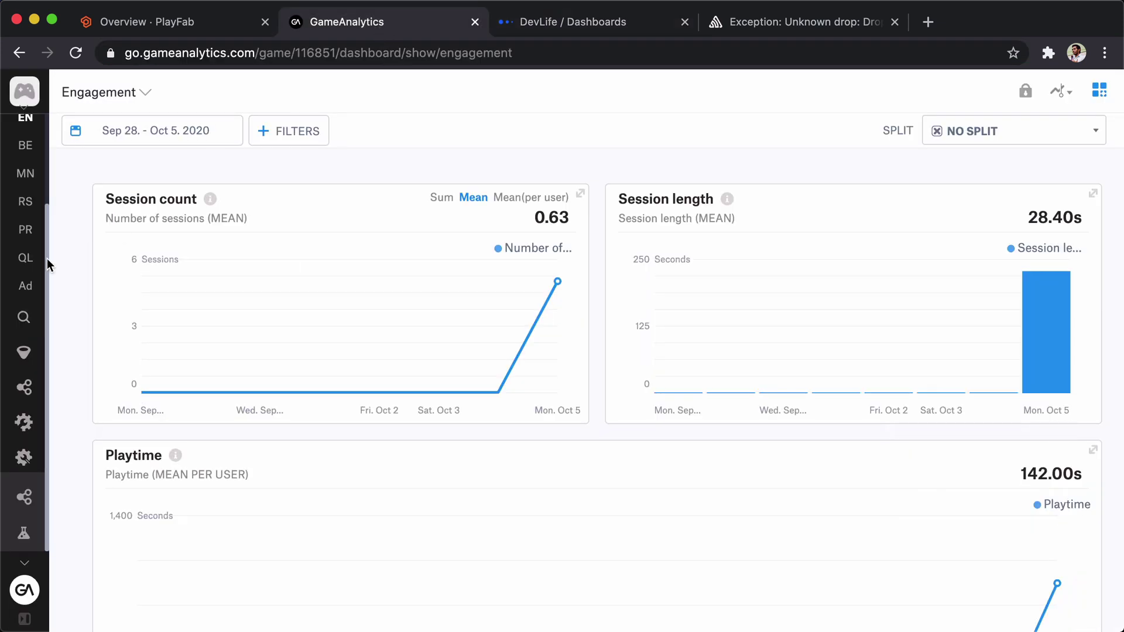
scroll(23, 199, up, 3)
click(23, 144)
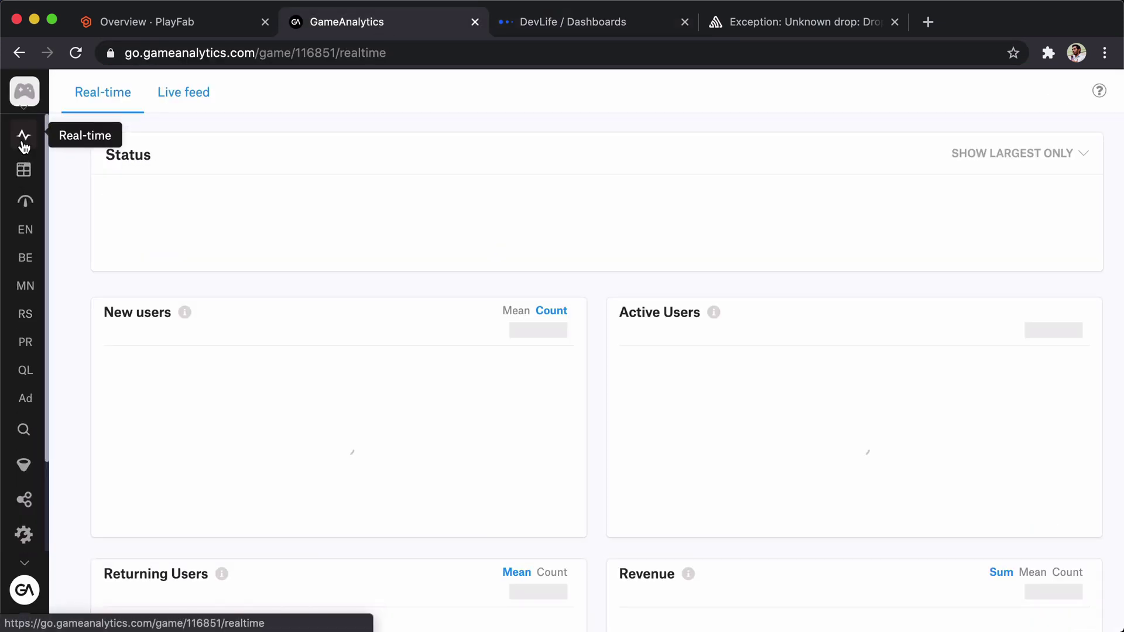
scroll(140, 329, down, 15)
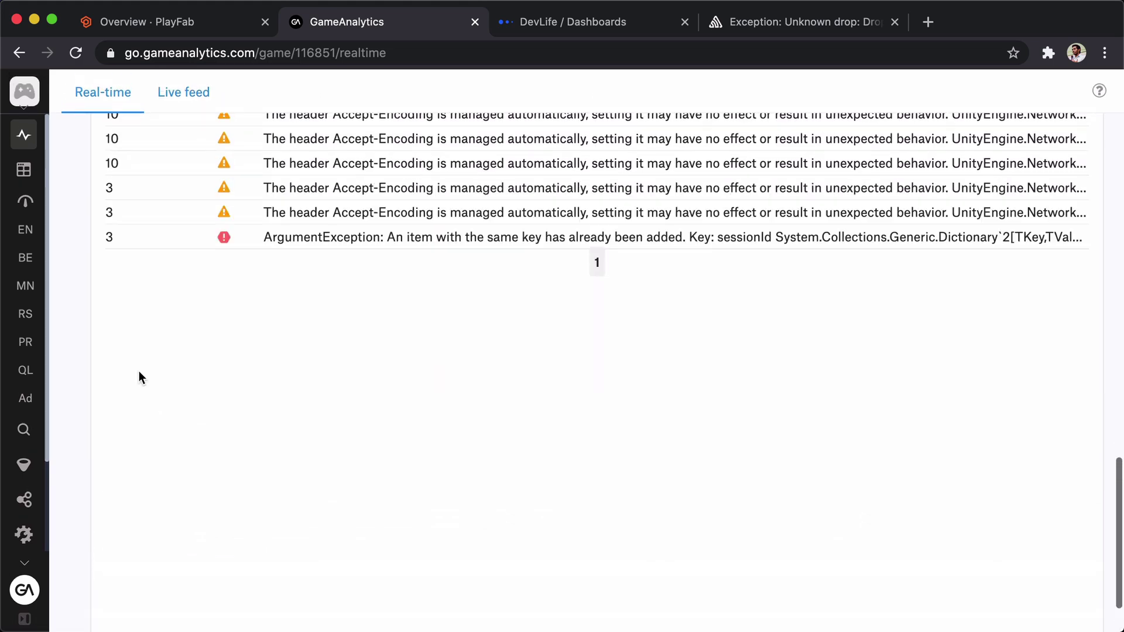
scroll(139, 370, up, 6)
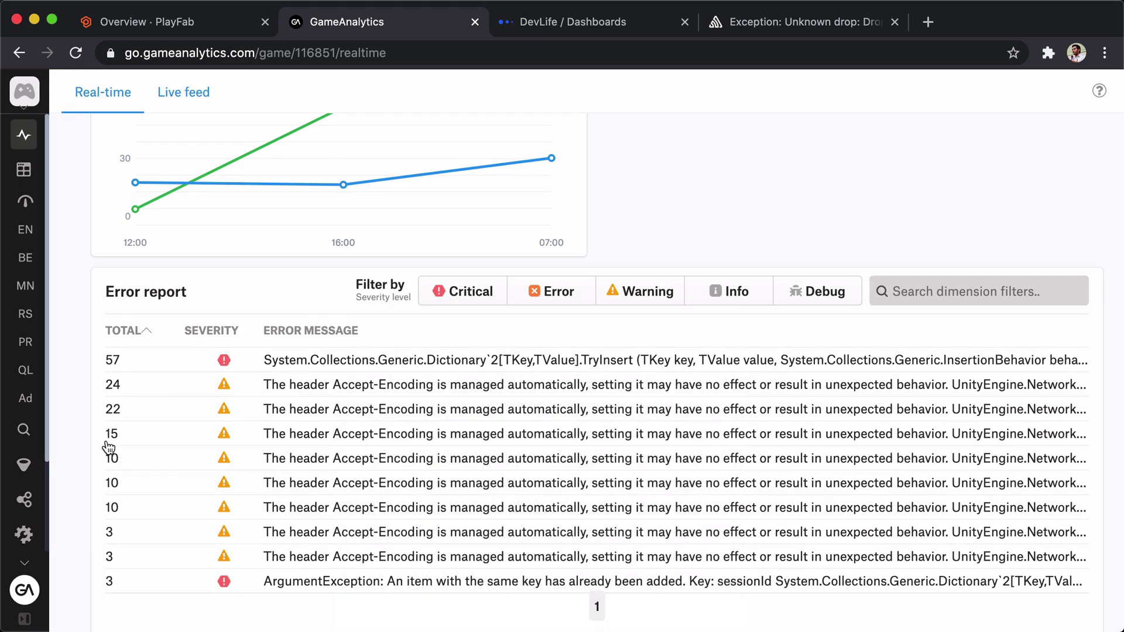
click(387, 360)
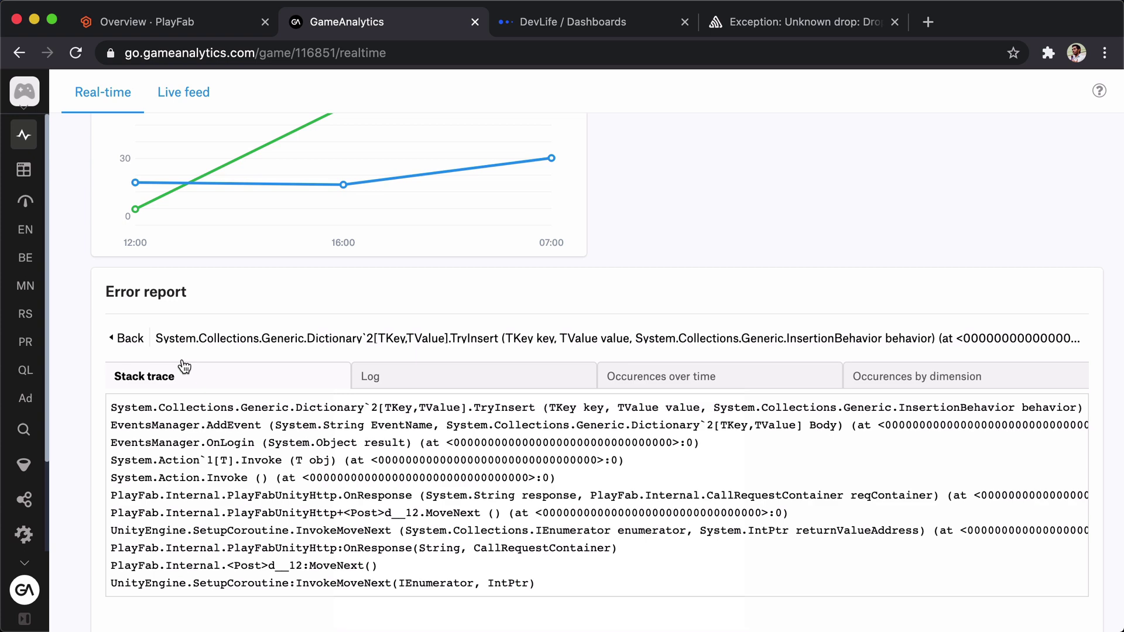
click(124, 338)
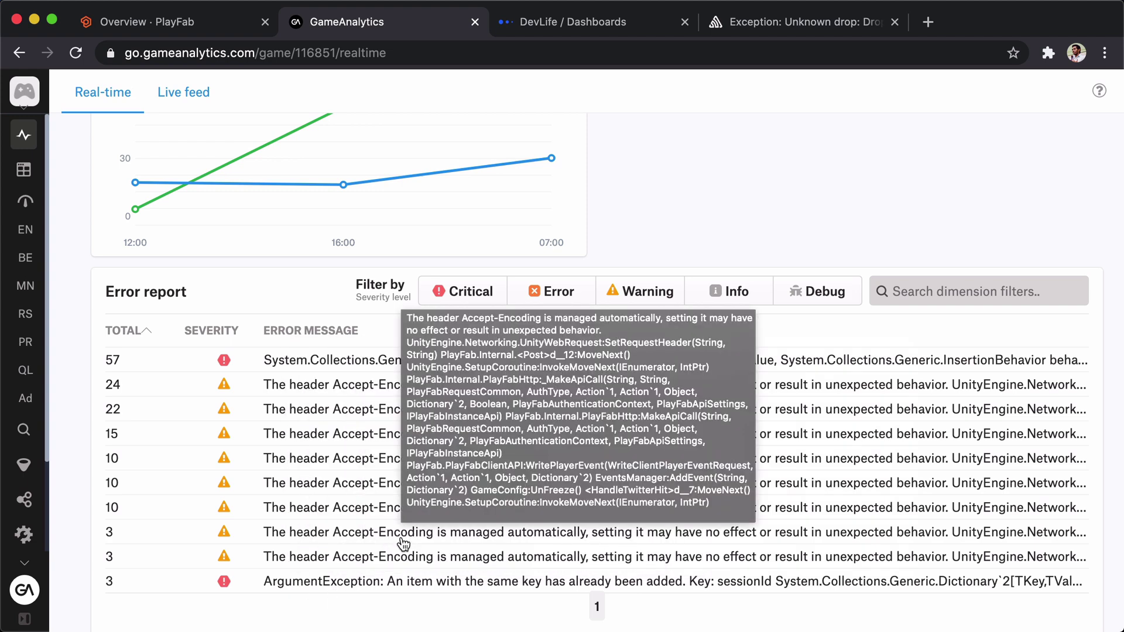
- Open the Sentry issue 'Unknown drop: DropTwitter(Clone)' from the Issues list
click(815, 30)
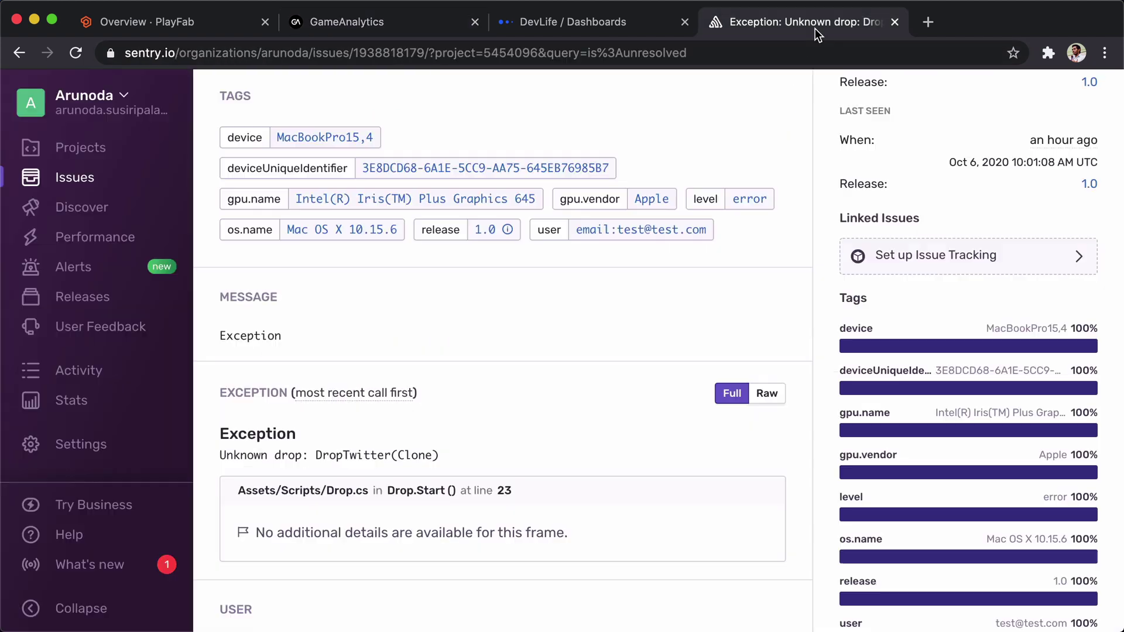
click(63, 177)
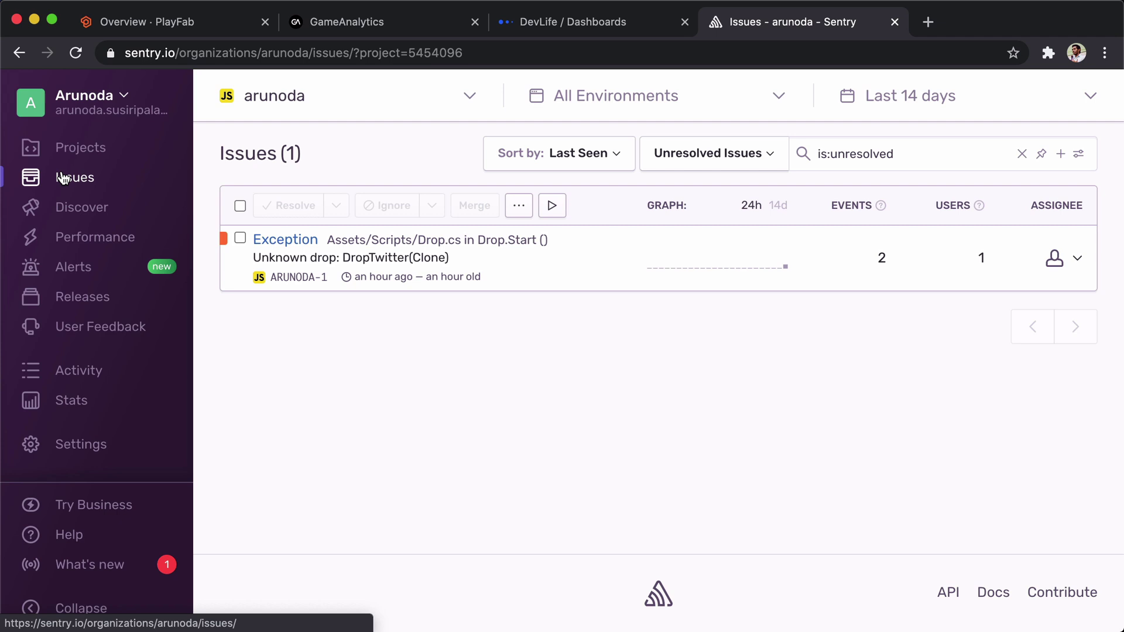
click(286, 240)
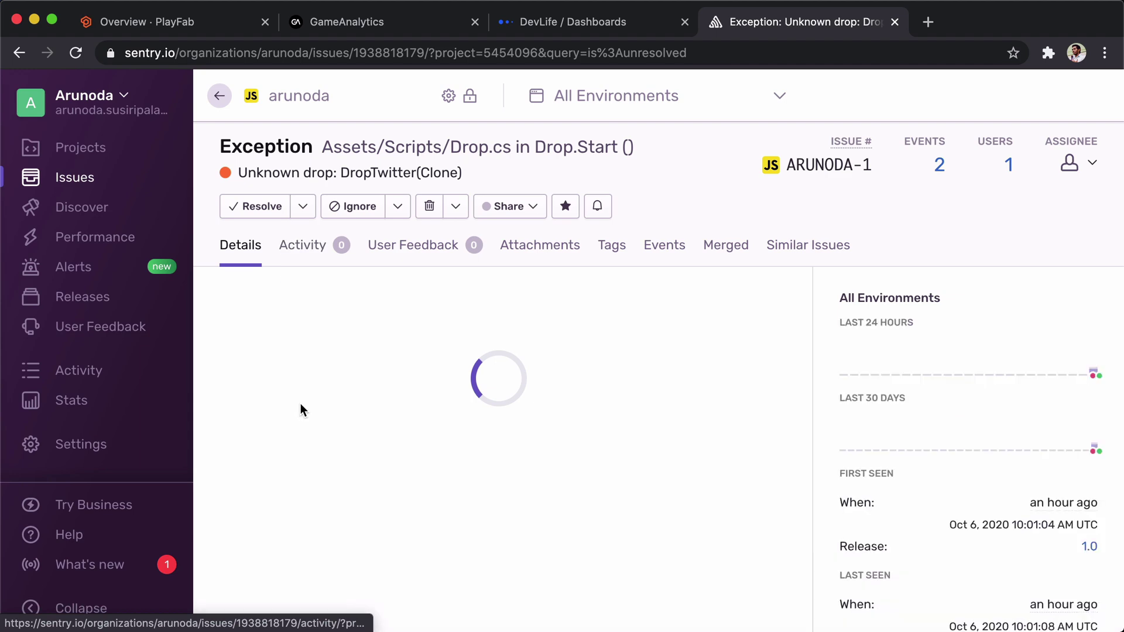
- Scroll through the exception's device, GPU and SDK details, covering 2 events from 1 user
scroll(300, 403, down, 1)
scroll(300, 403, down, 3)
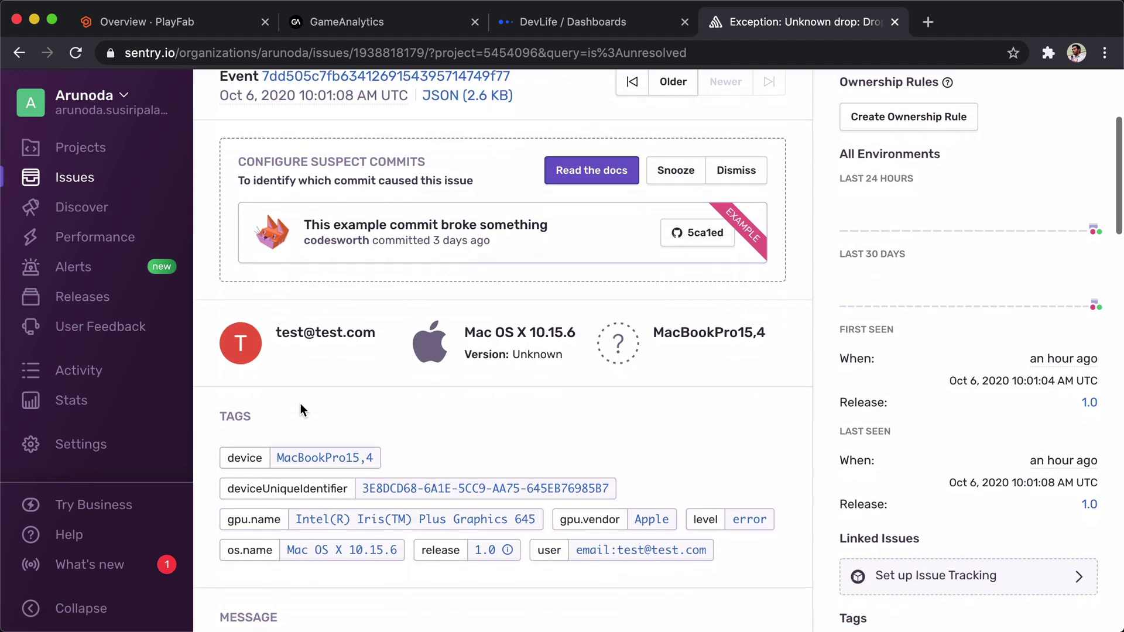
scroll(436, 367, down, 2)
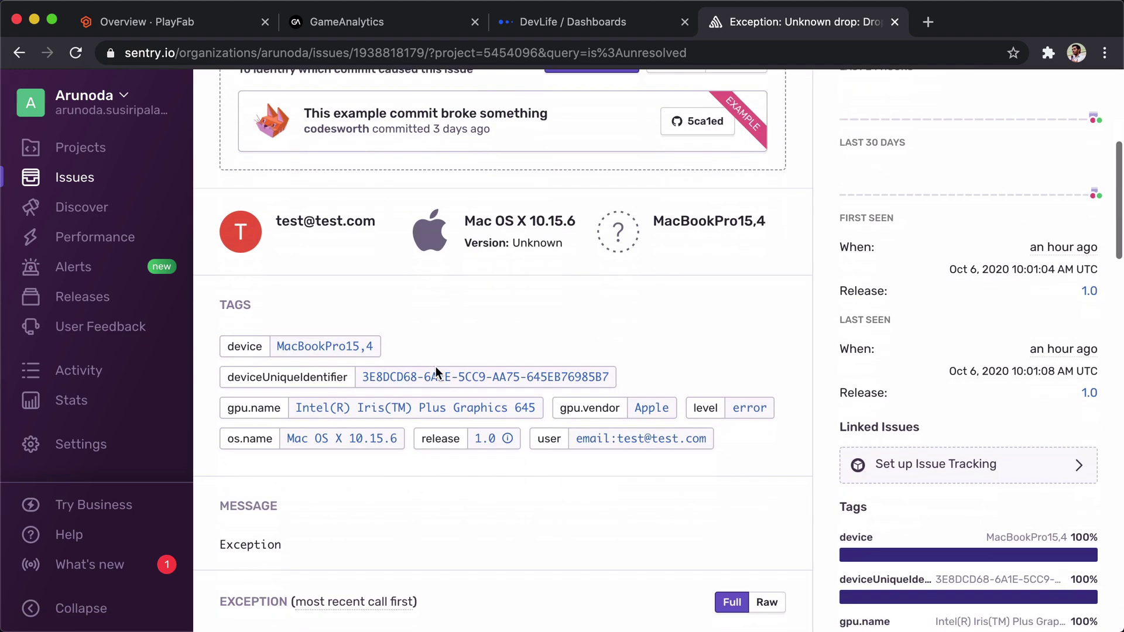
scroll(462, 517, down, 6)
scroll(461, 518, down, 7)
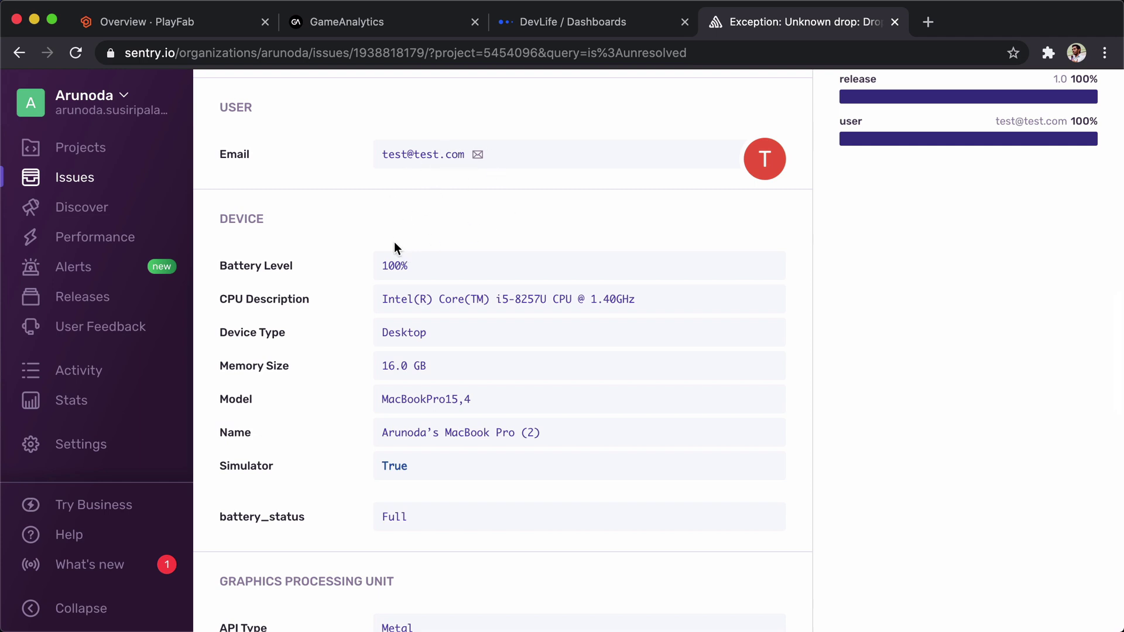
scroll(390, 403, down, 8)
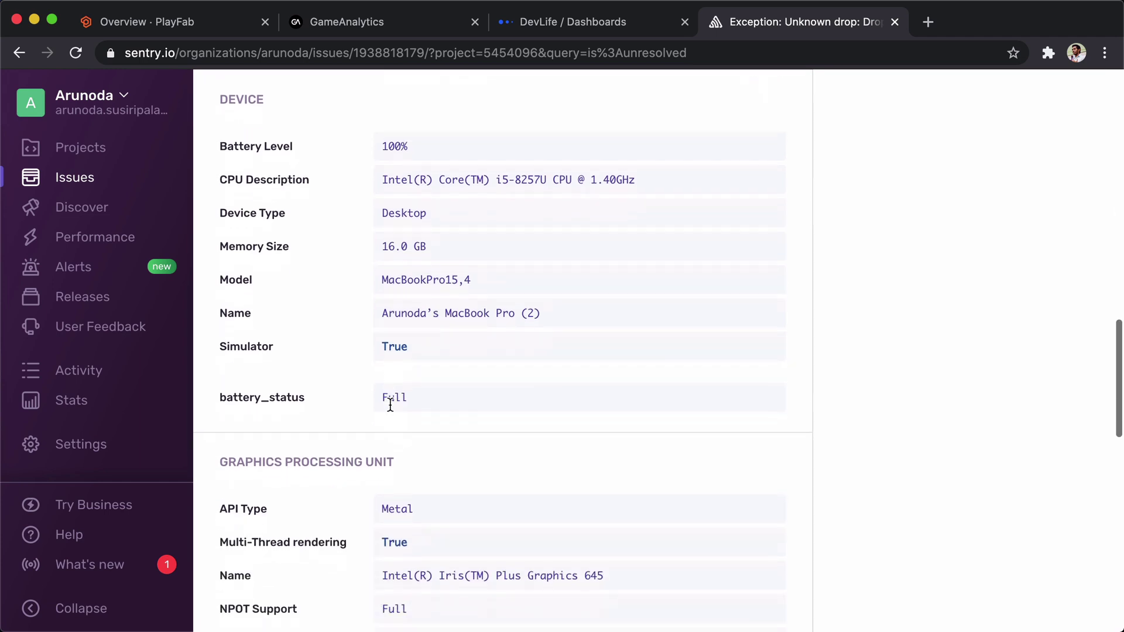
scroll(390, 404, down, 10)
scroll(390, 403, up, 10)
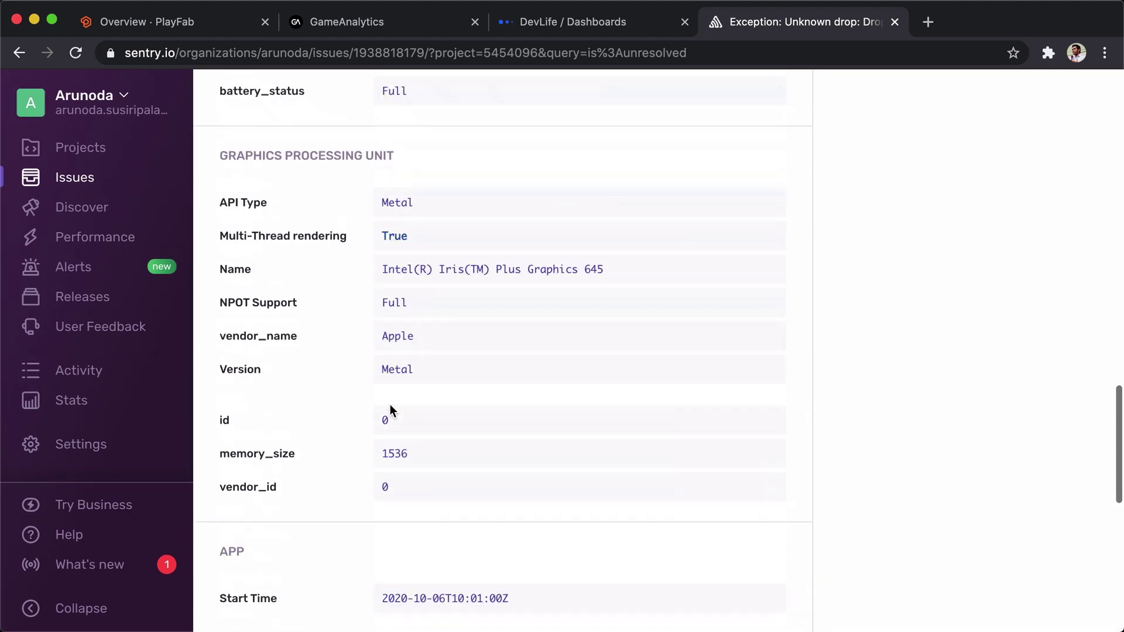
scroll(390, 404, down, 7)
scroll(390, 404, up, 15)
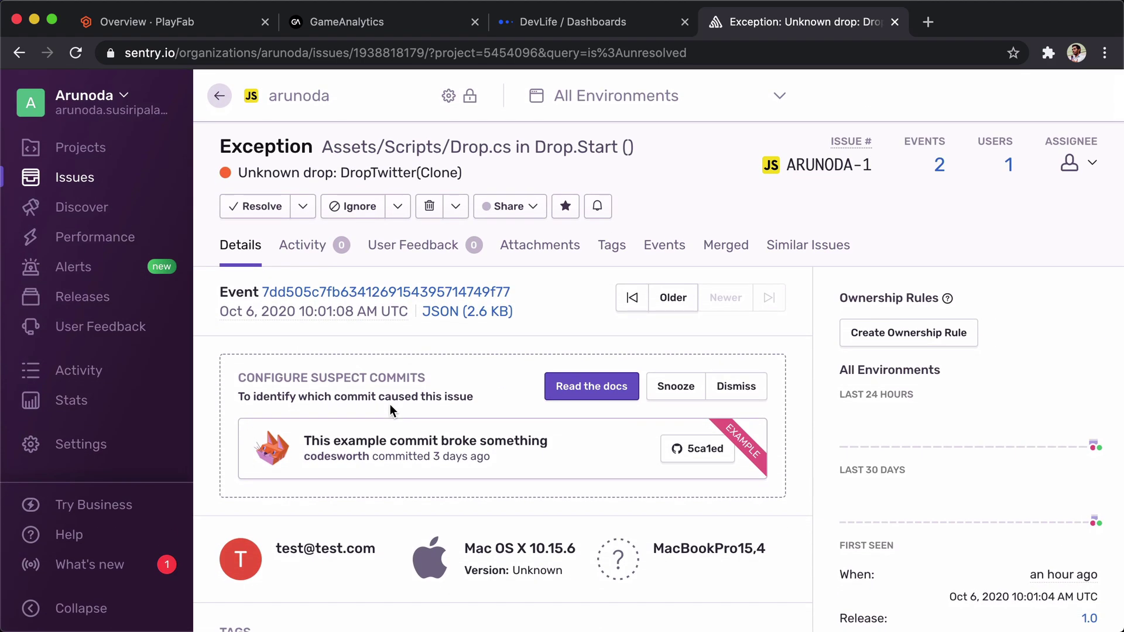
scroll(390, 407, down, 20)
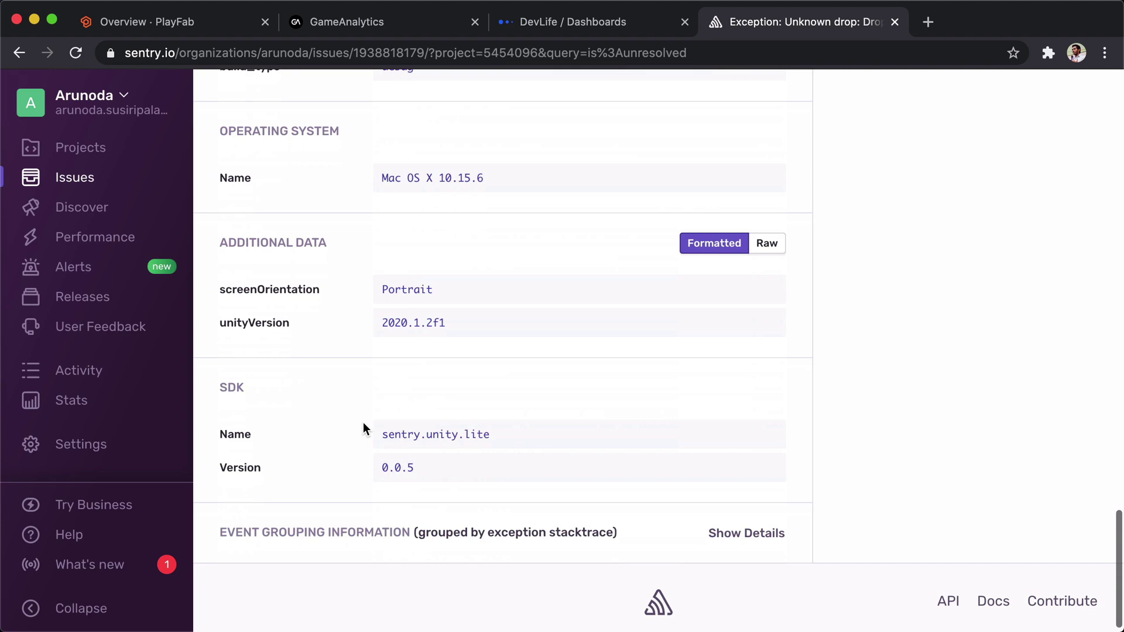
scroll(441, 287, up, 20)
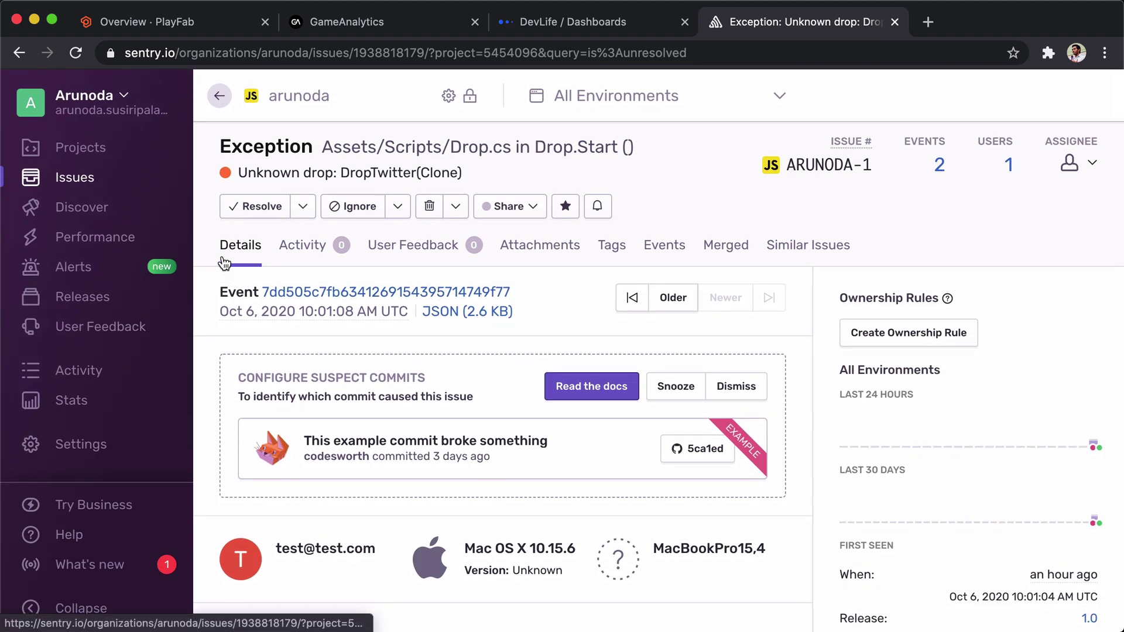
- Check PlayFab's DevLife overview, then view GameAnalytics Real-time: 2,877 incoming events, 3 unique users
click(191, 17)
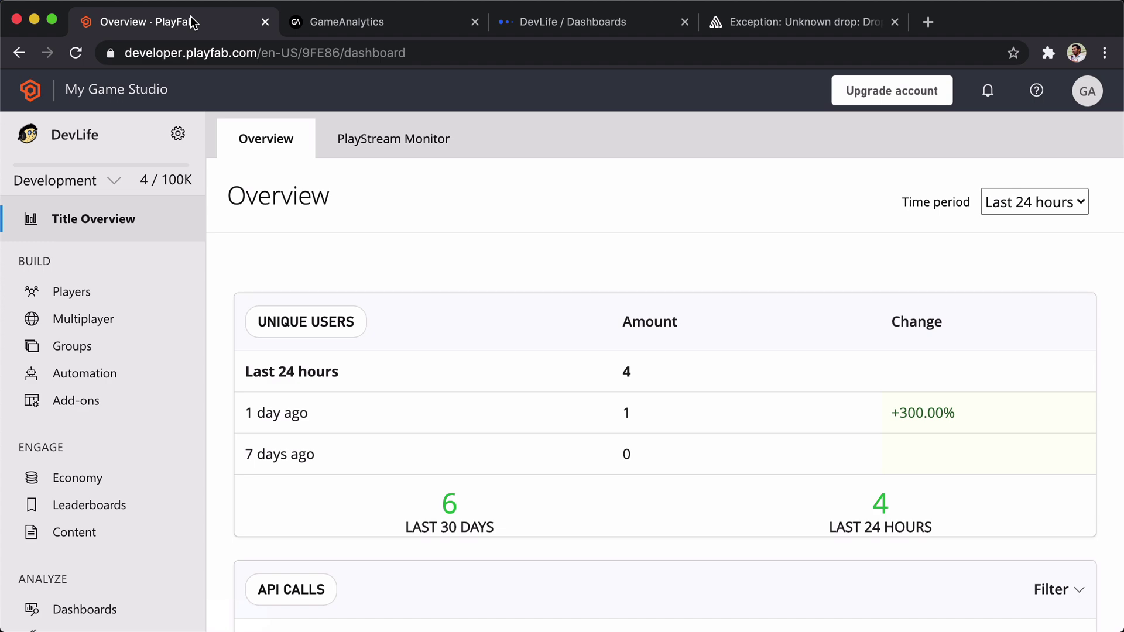
click(374, 35)
scroll(303, 374, up, 15)
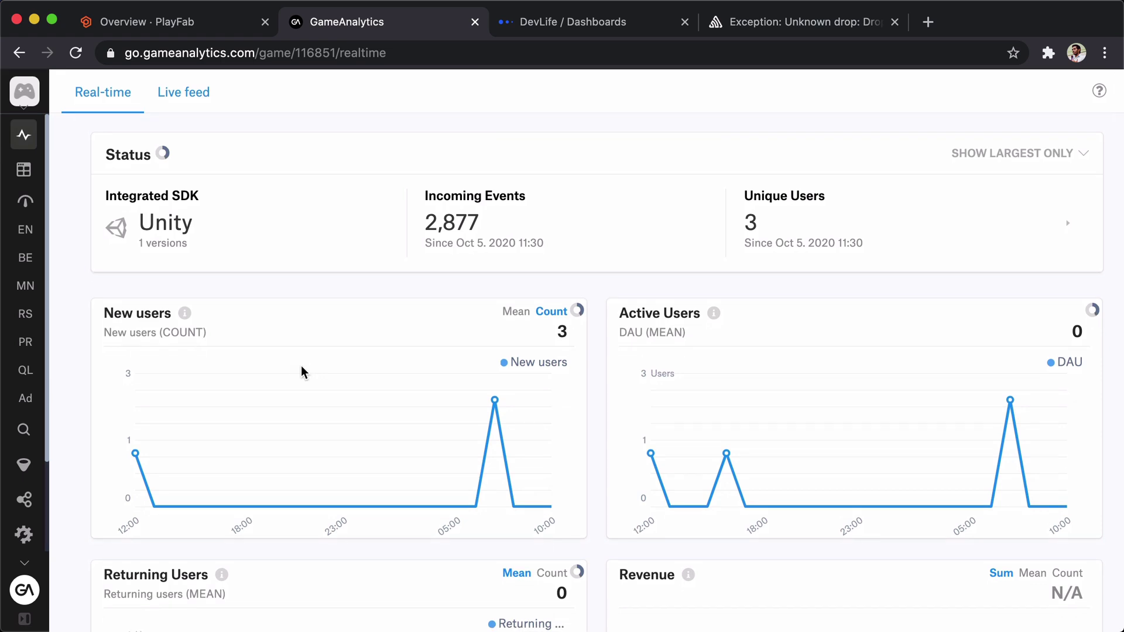
- Switch to the Mixpanel DevLife Home Page dashboard showing Total Plays, Completion funnel and Score Taken charts
click(623, 25)
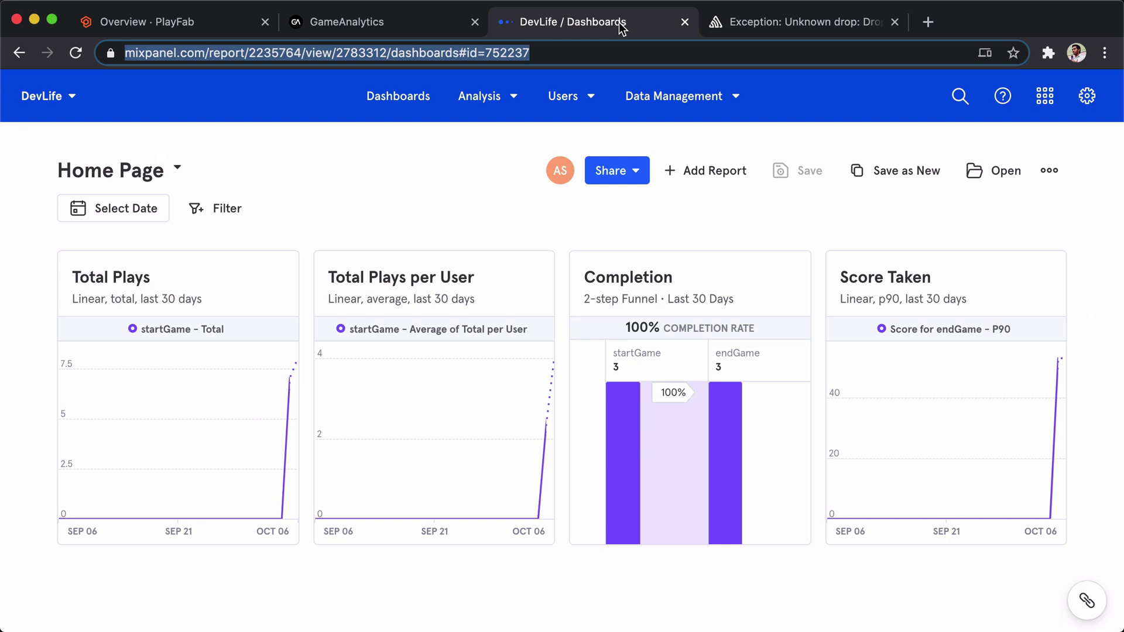
- Show Sentry's Issues list with the unresolved Drop.Start 'Unknown drop: DropTwitter(Clone)' exception
click(788, 27)
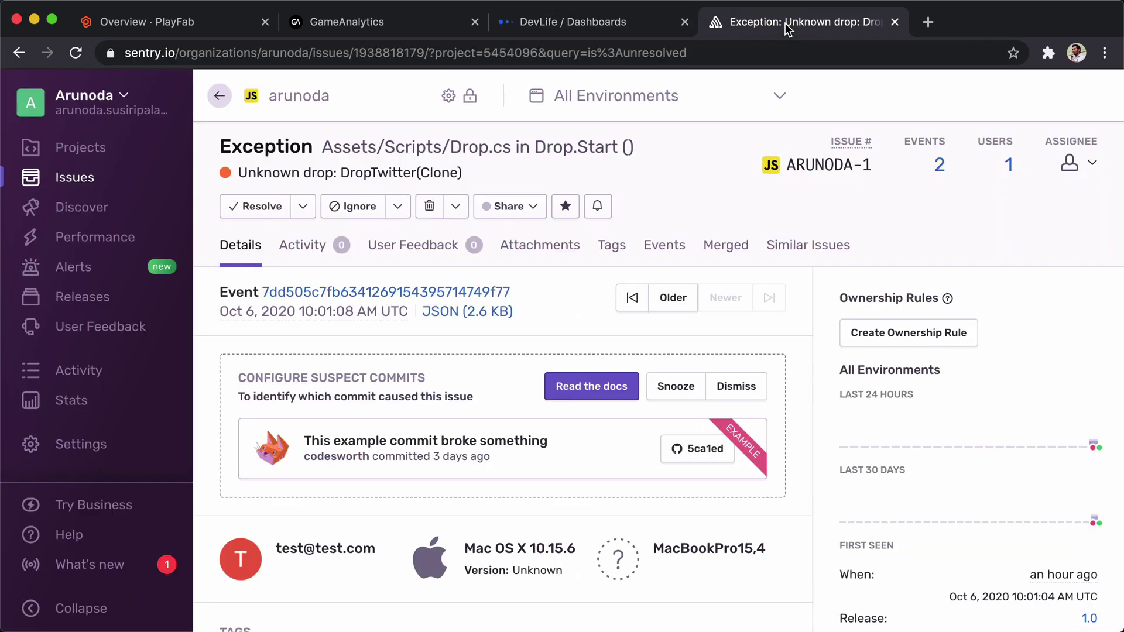
click(78, 176)
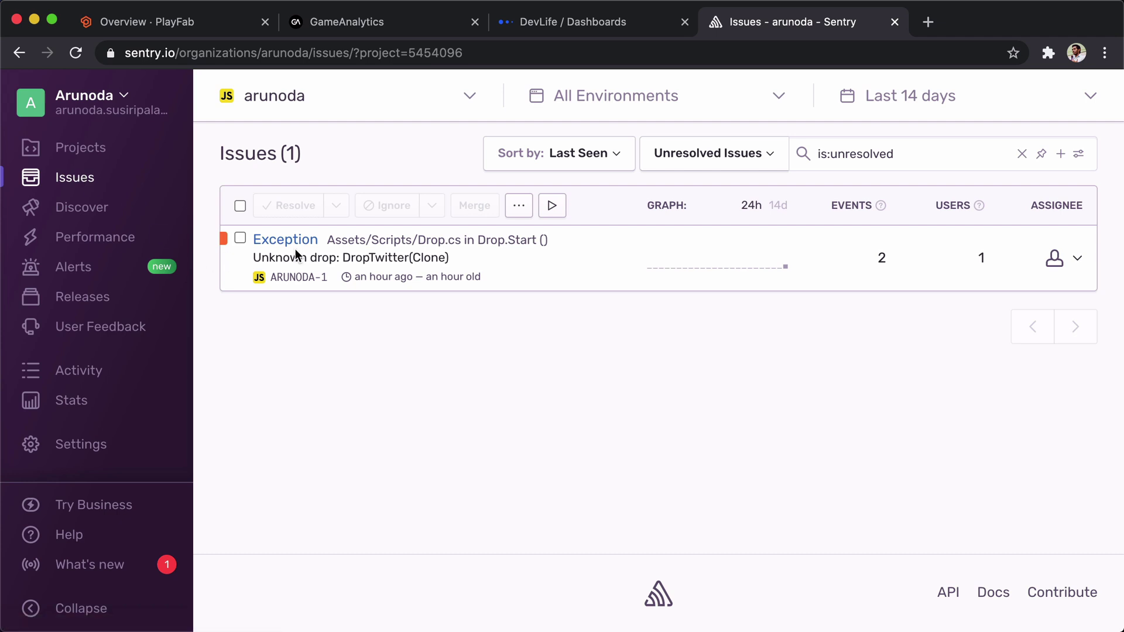
- Return to Mixpanel's DevLife Home Page with Total Plays, Plays per User, Completion and Score Taken charts
click(565, 25)
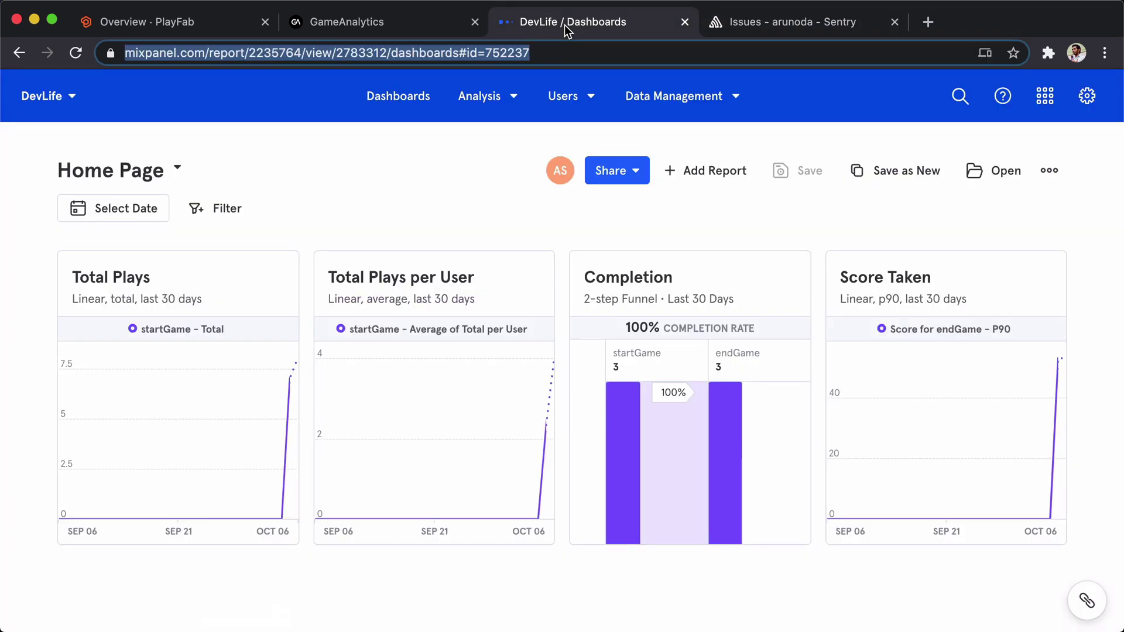